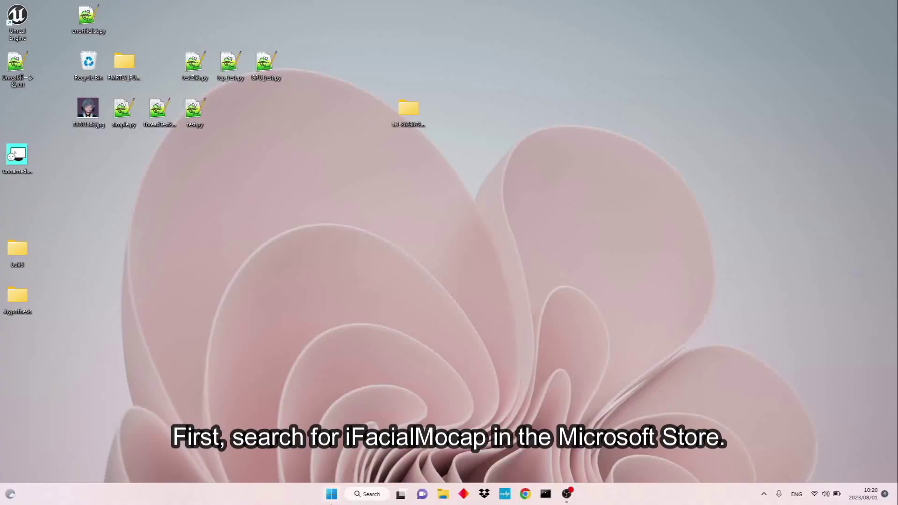
# Search the Microsoft Store for ifacialmocap and install iFacialMocap Powered by NVIDIA Broadcast.
pyautogui.click(332, 494)
pyautogui.click(471, 223)
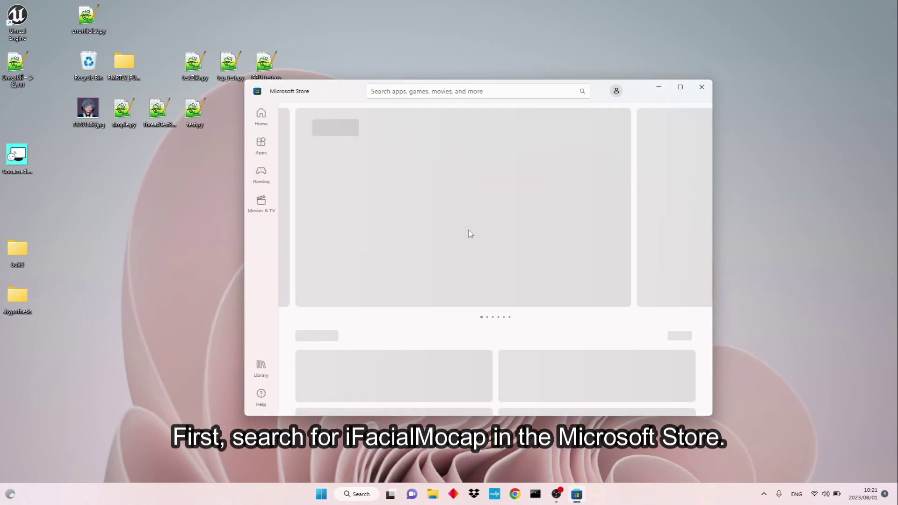
pyautogui.click(477, 90)
pyautogui.write('ifacialmoca')
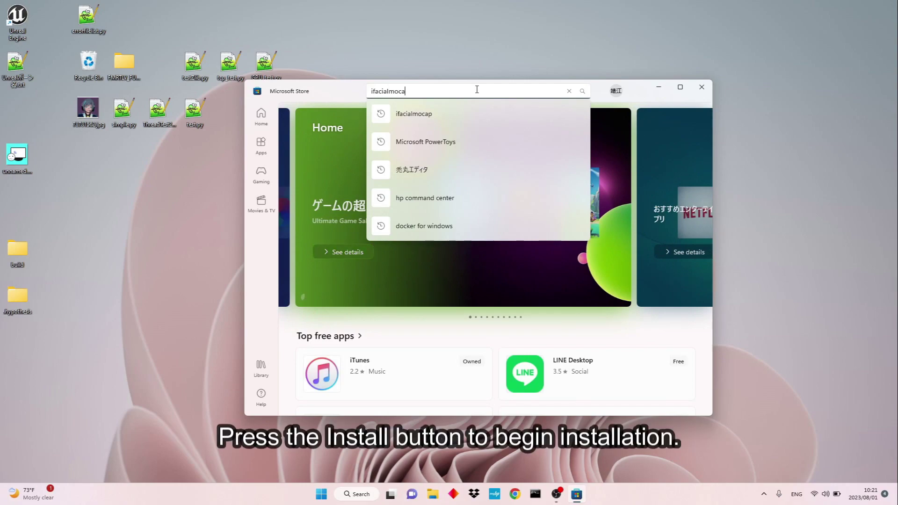
pyautogui.write('p')
pyautogui.press('Return')
pyautogui.click(434, 187)
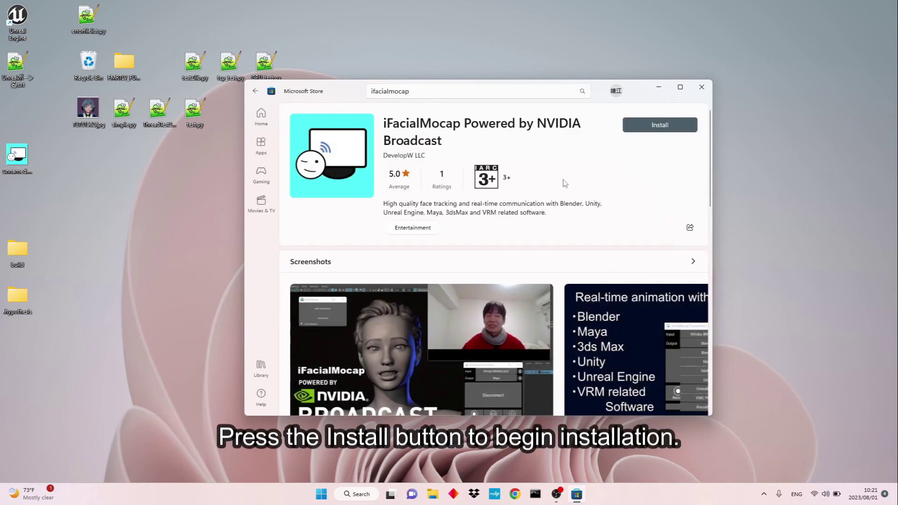
pyautogui.click(659, 122)
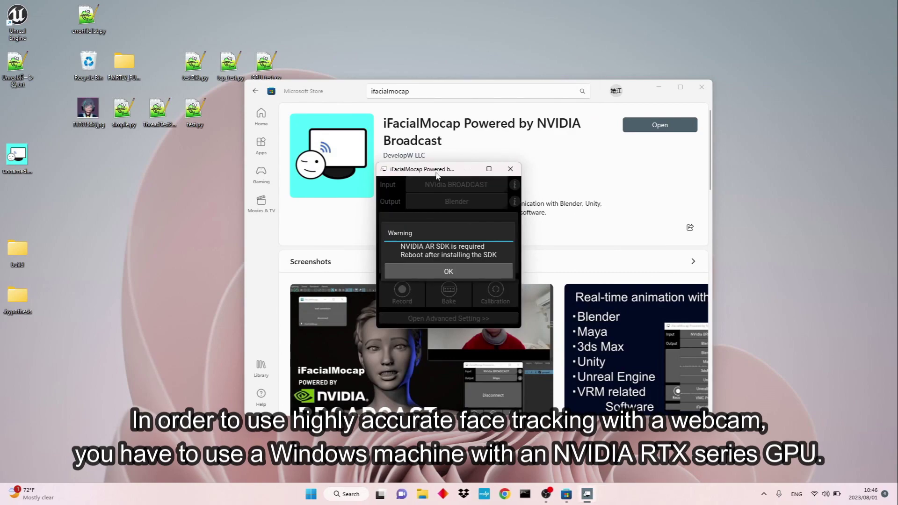
# Accept the NVIDIA AR SDK requirement in iFacialMocap and complete the SDK setup.
pyautogui.moveTo(434, 174); pyautogui.dragTo(197, 191)
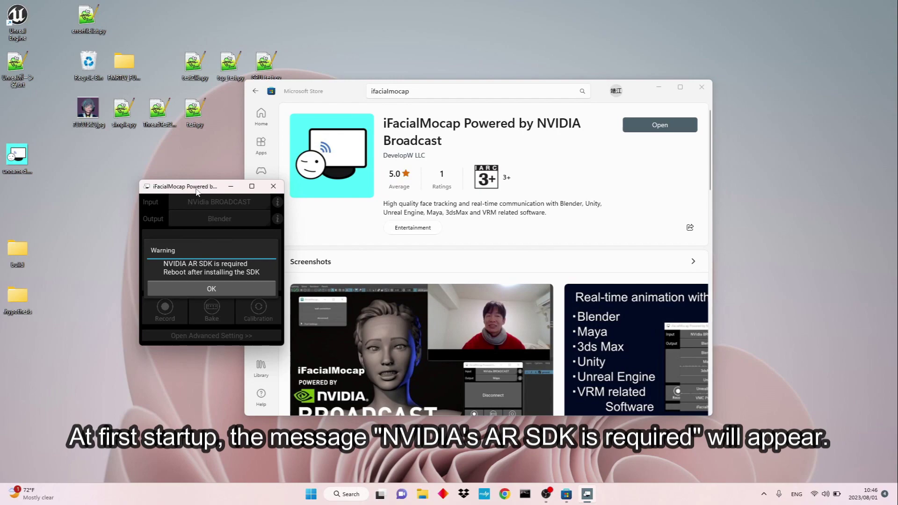
pyautogui.click(235, 288)
pyautogui.moveTo(195, 192); pyautogui.dragTo(150, 219)
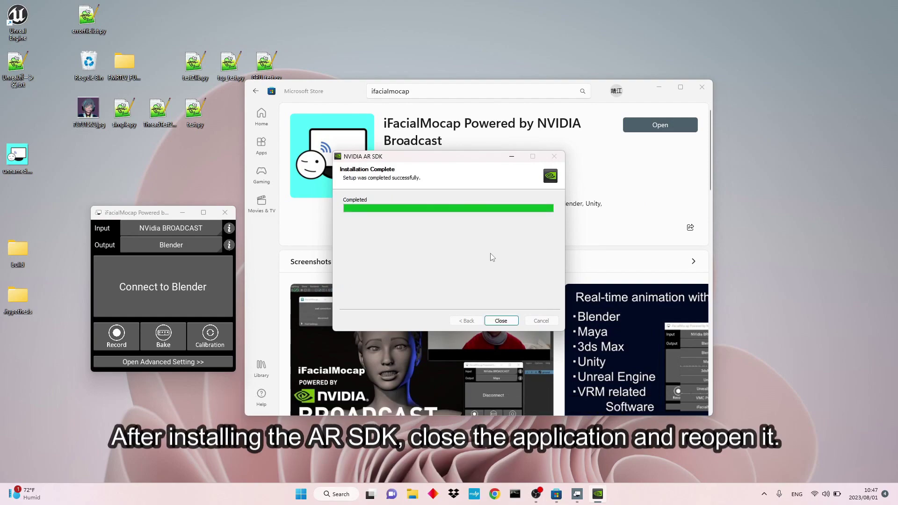
pyautogui.click(501, 320)
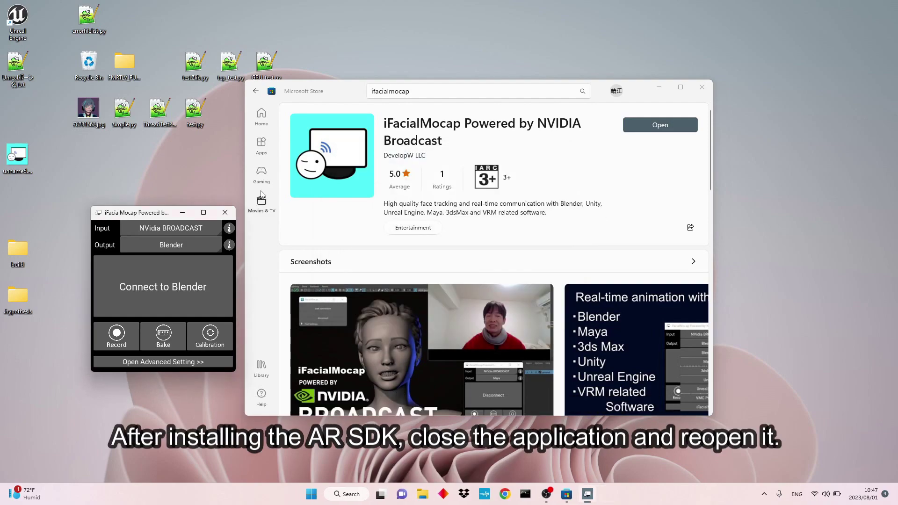
# Restart iFacialMocap from its store page, dismiss the NVIDIA AR SDK warning and move its window aside.
pyautogui.click(226, 212)
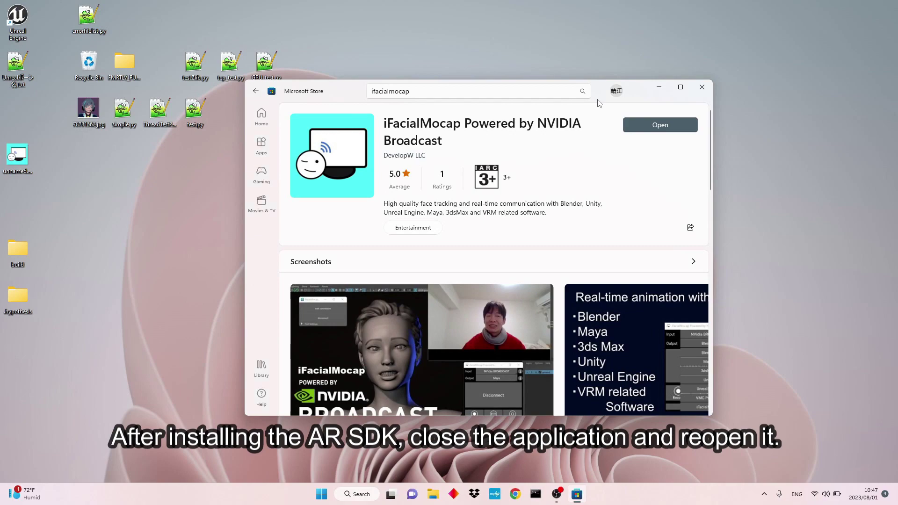
pyautogui.click(654, 123)
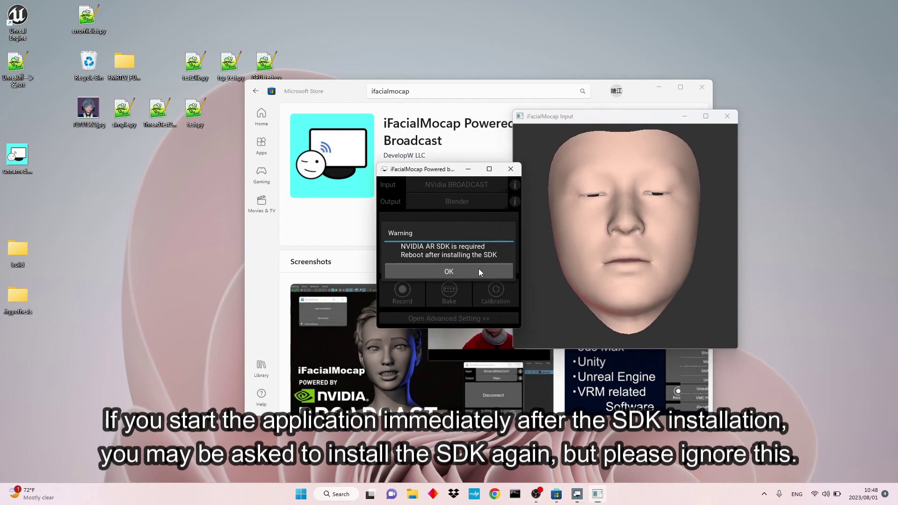
pyautogui.click(450, 271)
pyautogui.click(498, 403)
pyautogui.moveTo(421, 173); pyautogui.dragTo(216, 169)
pyautogui.click(295, 277)
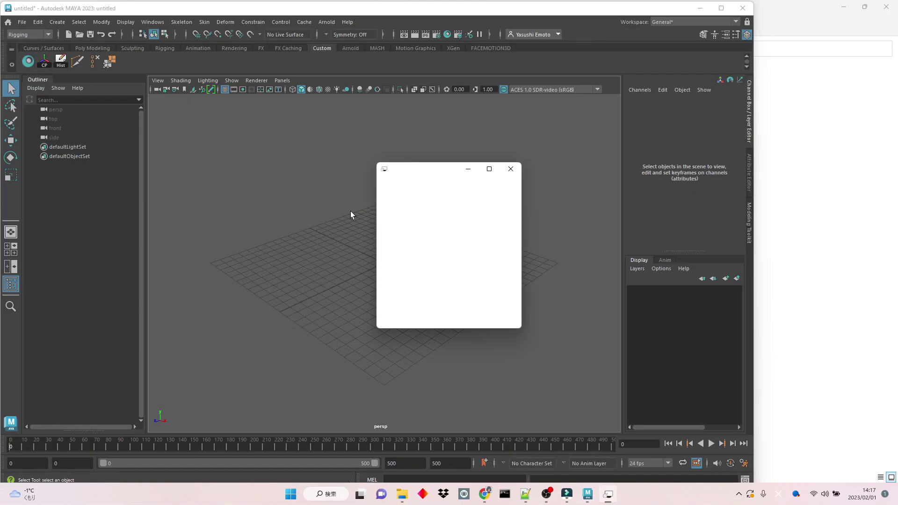
# Place the iFacialMocap window beside Maya, show its advanced settings and set the output to Maya.
pyautogui.moveTo(417, 170); pyautogui.dragTo(671, 62)
pyautogui.click(674, 209)
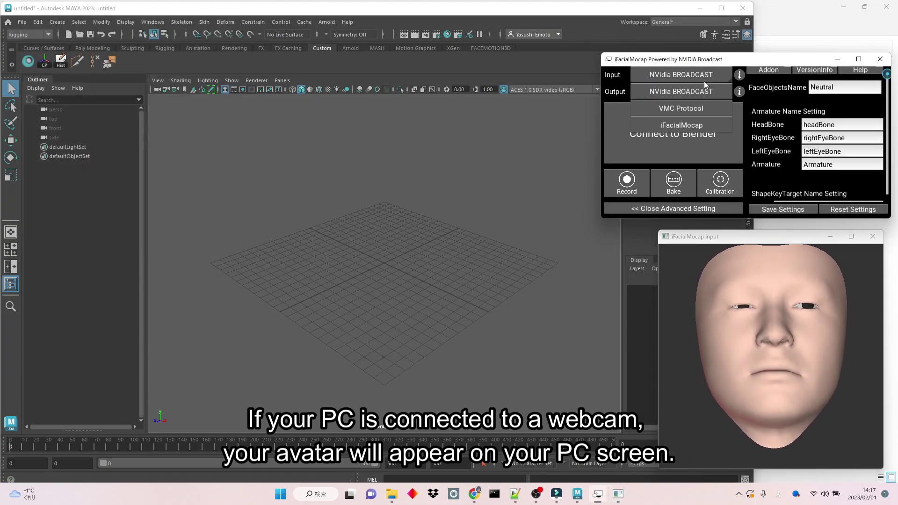
pyautogui.click(699, 88)
pyautogui.click(695, 123)
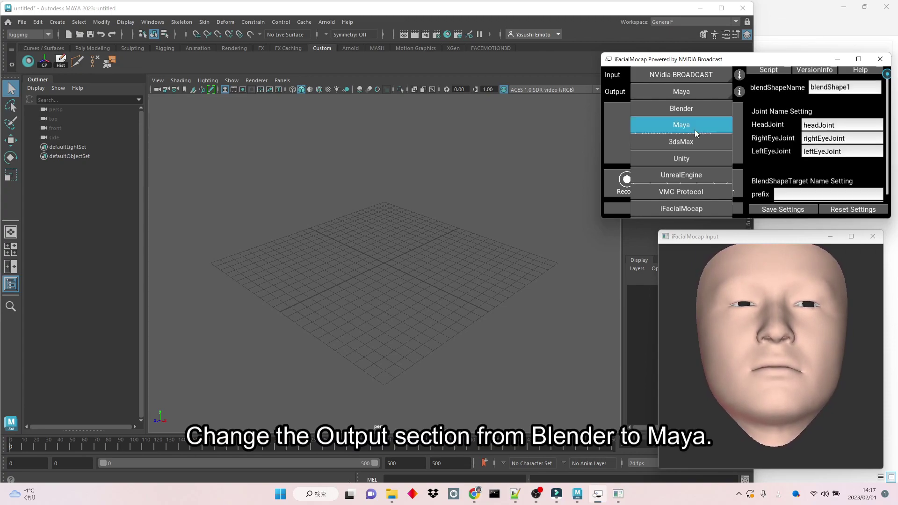
# Open iFacialMocap's Maya script folder and load iFacialMocap_to_Maya.mel into the Maya scene.
pyautogui.click(774, 72)
pyautogui.moveTo(335, 10); pyautogui.dragTo(664, 181)
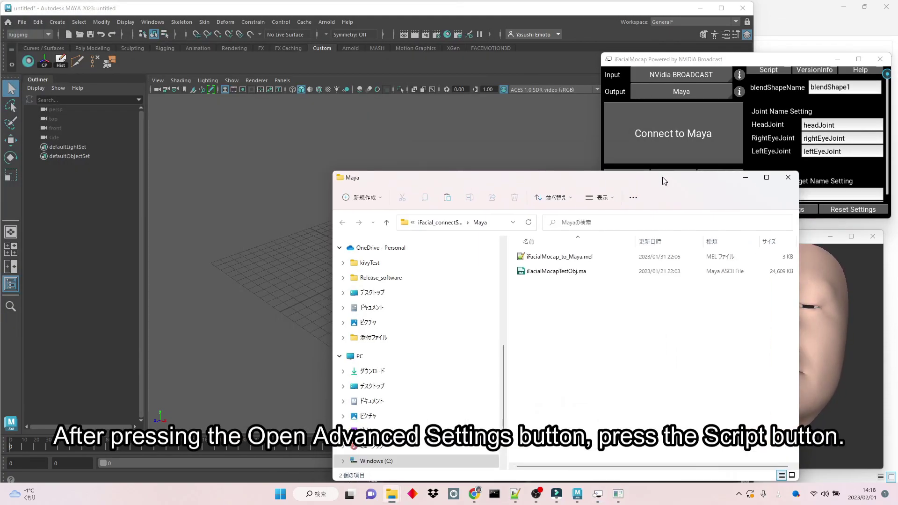
pyautogui.click(586, 259)
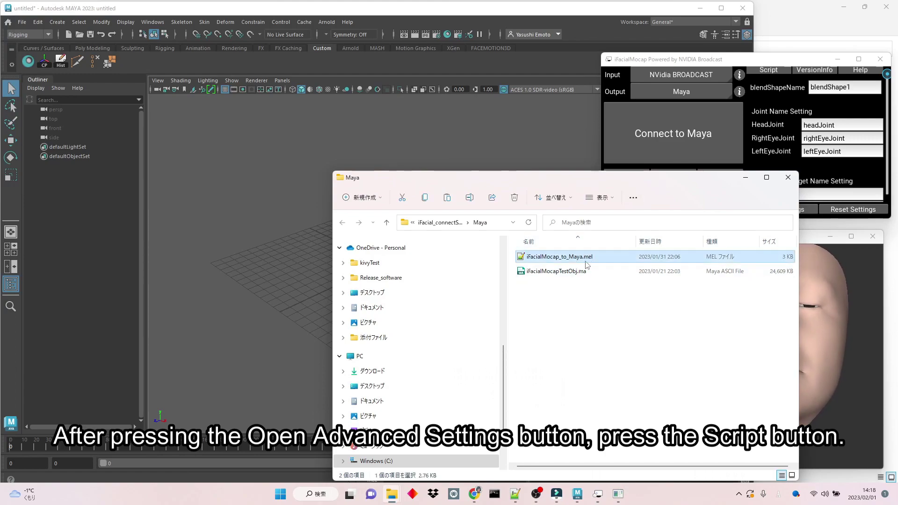
pyautogui.click(451, 136)
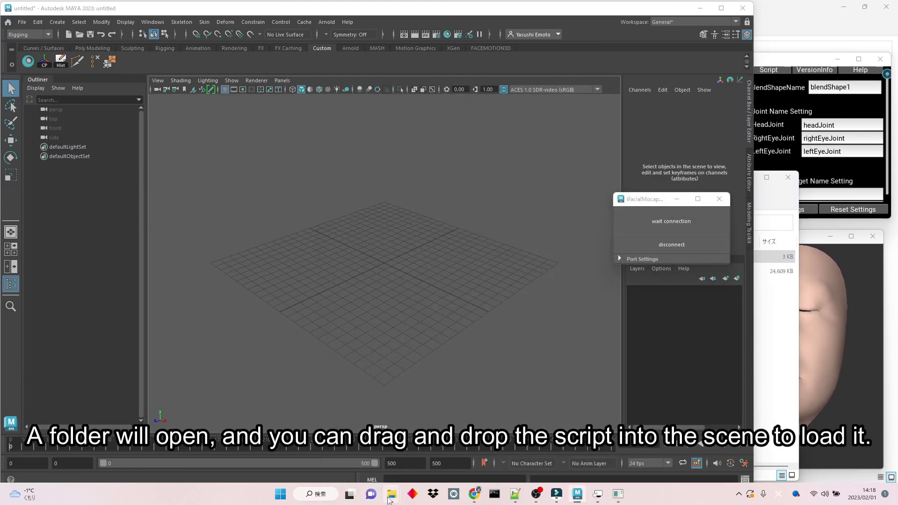
# Copy the script folder's path and use it to open iFacialMocapTestObj.ma in Maya without saving the untitled scene.
pyautogui.moveTo(389, 499)
pyautogui.click(538, 468)
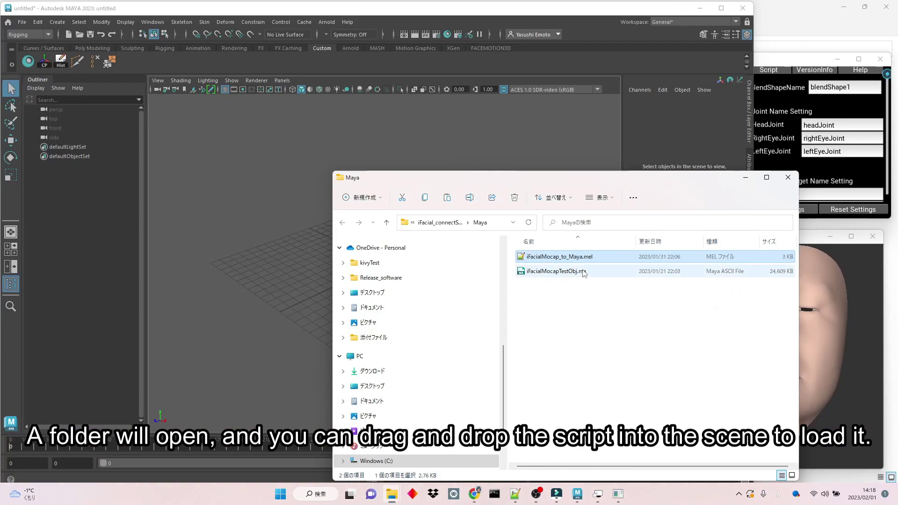
pyautogui.click(467, 222)
pyautogui.click(22, 22)
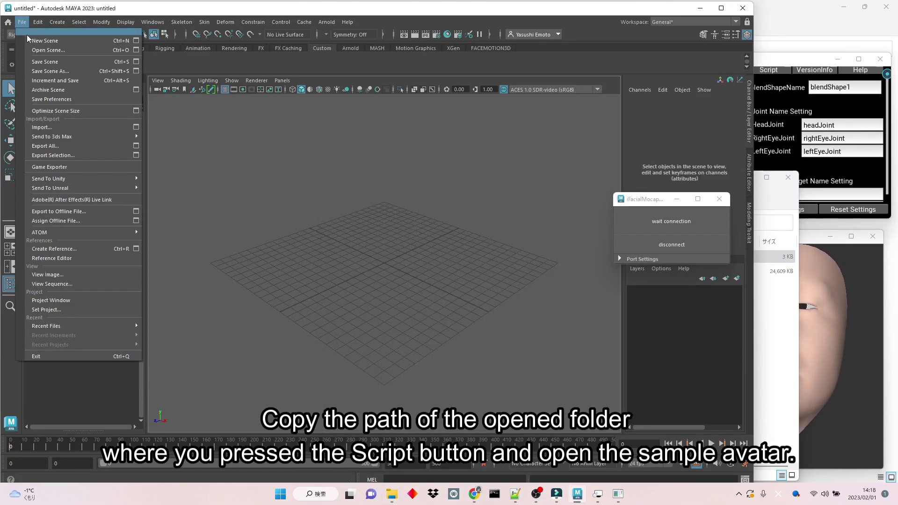
pyautogui.click(47, 50)
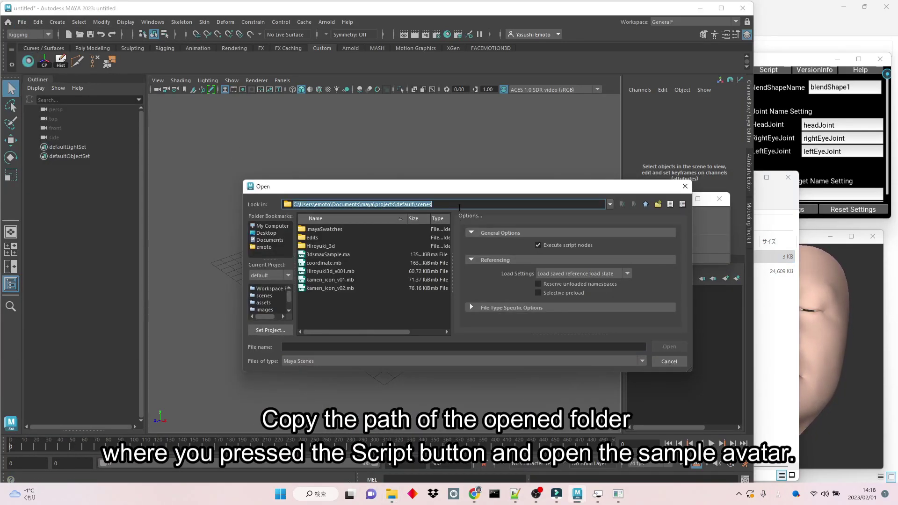
pyautogui.hotkey('ctrl', 'v')
pyautogui.press('Return')
pyautogui.doubleClick(372, 228)
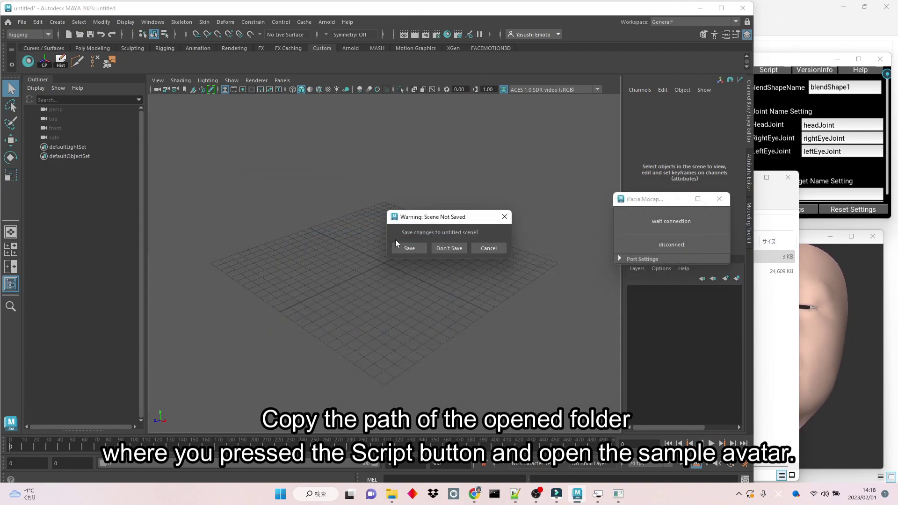
pyautogui.click(448, 248)
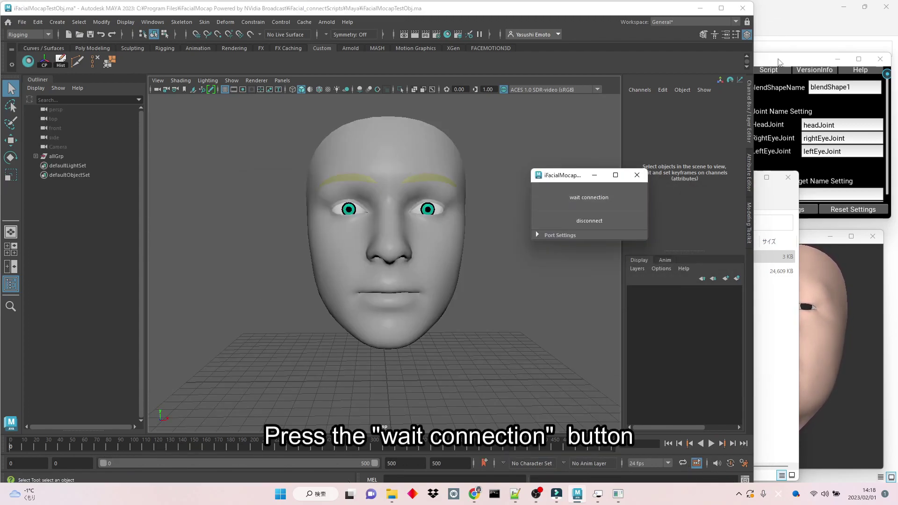
# Connect iFacialMocap to Maya to drive the sample avatar with live face capture, and stop the connection.
pyautogui.click(779, 62)
pyautogui.click(689, 142)
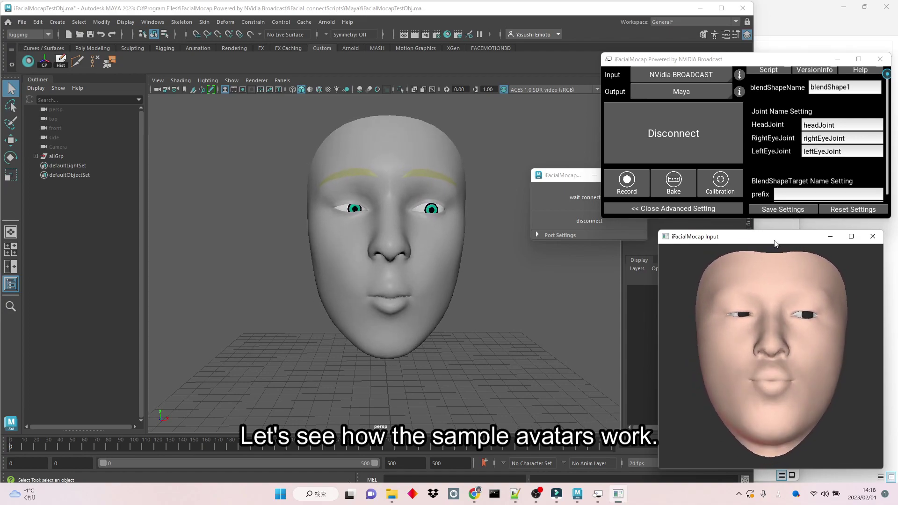
pyautogui.click(674, 133)
# Select the sample avatar's face mesh and examine the targets of its blendShape1 node.
pyautogui.click(461, 243)
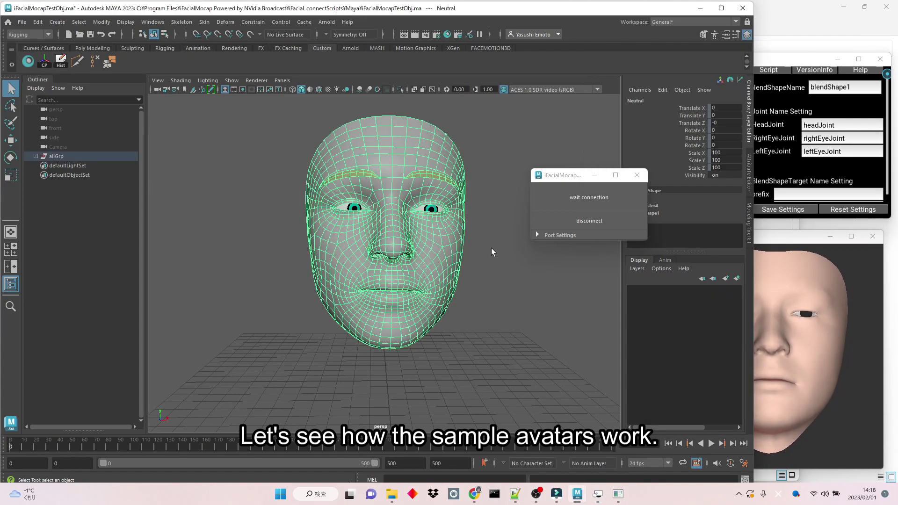
pyautogui.moveTo(565, 180); pyautogui.dragTo(577, 298)
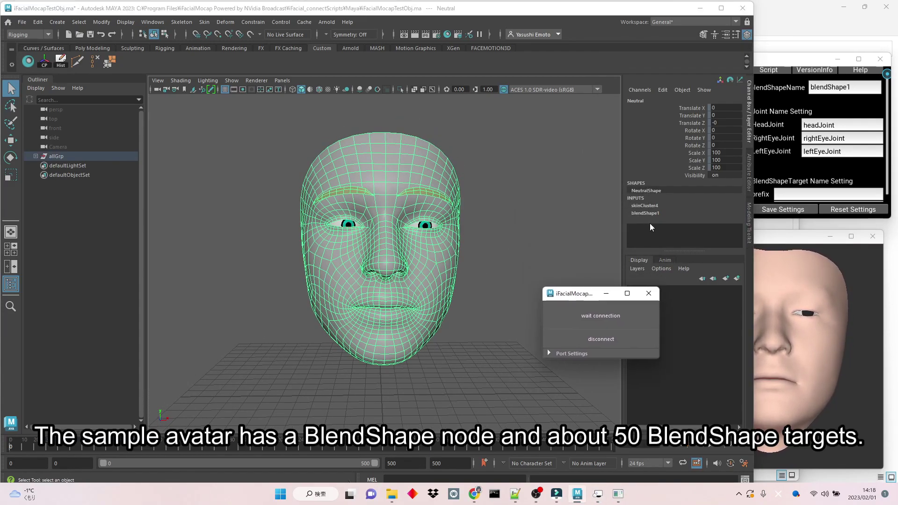
pyautogui.click(645, 213)
pyautogui.scroll(-5, 690, 227)
pyautogui.scroll(-1, 690, 227)
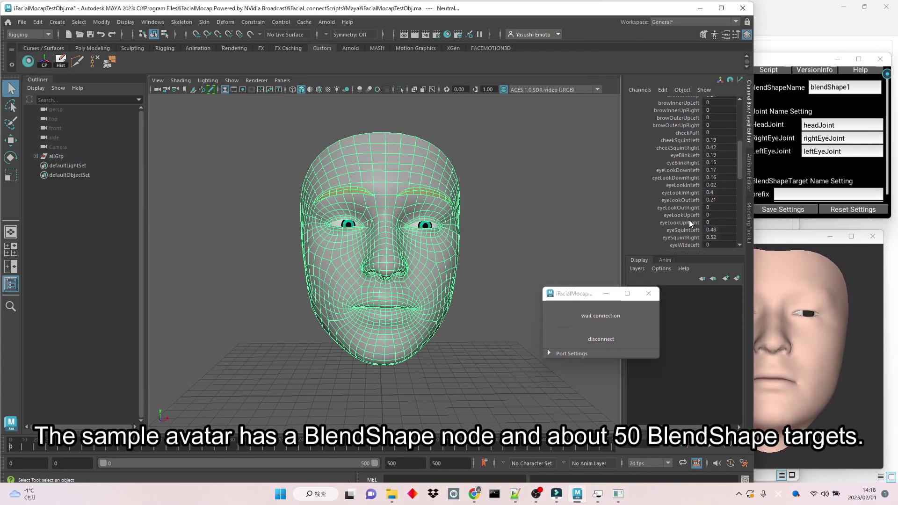
# Reconnect iFacialMocap to Maya and examine how the blendShape1 target values follow the live face capture.
pyautogui.click(785, 70)
pyautogui.click(678, 131)
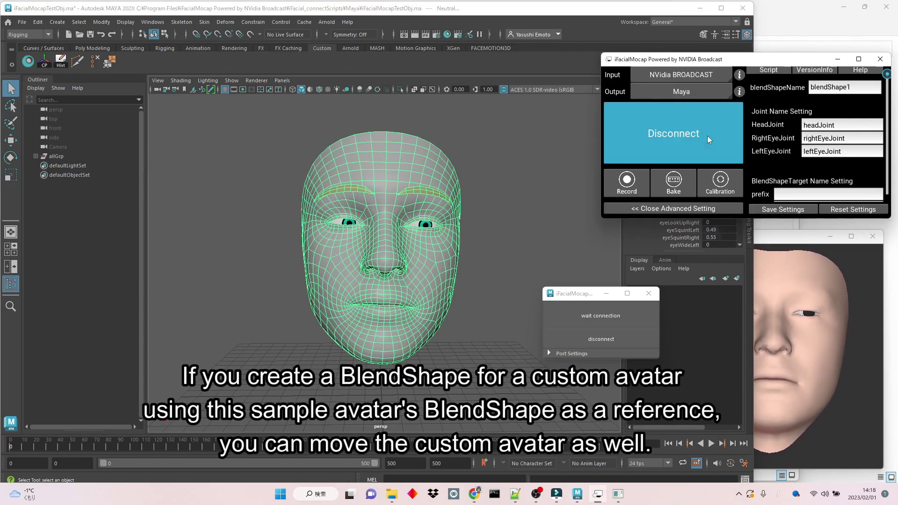
pyautogui.moveTo(713, 62); pyautogui.dragTo(713, 298)
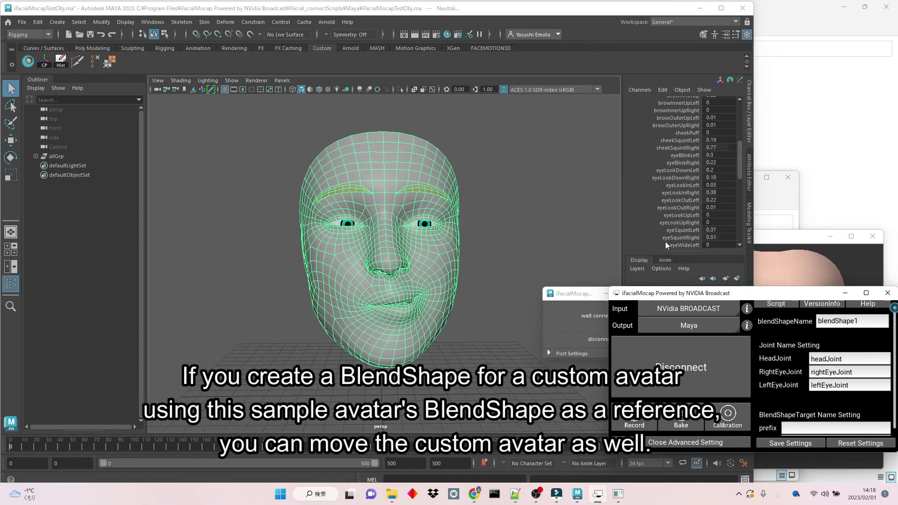
pyautogui.click(668, 192)
pyautogui.scroll(3, 667, 193)
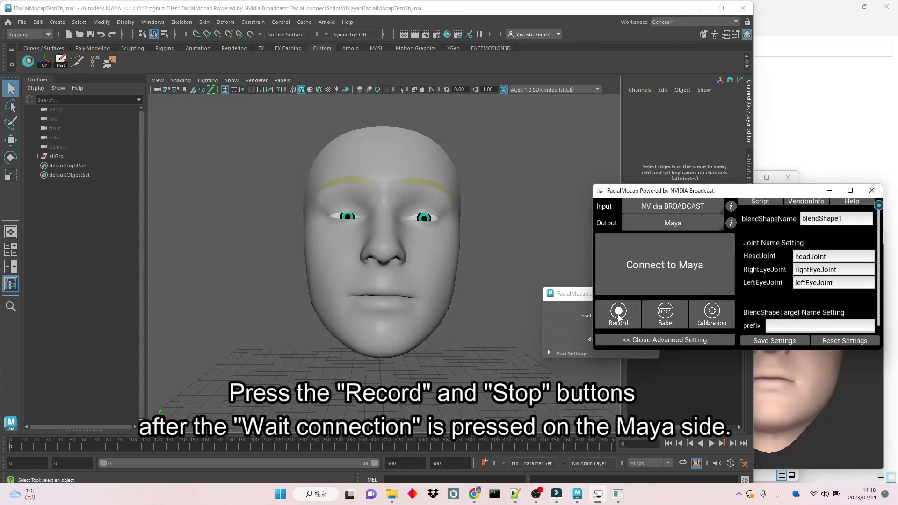
# Record a facial performance in iFacialMocap while watching the captured face, and stop the recording.
pyautogui.click(619, 314)
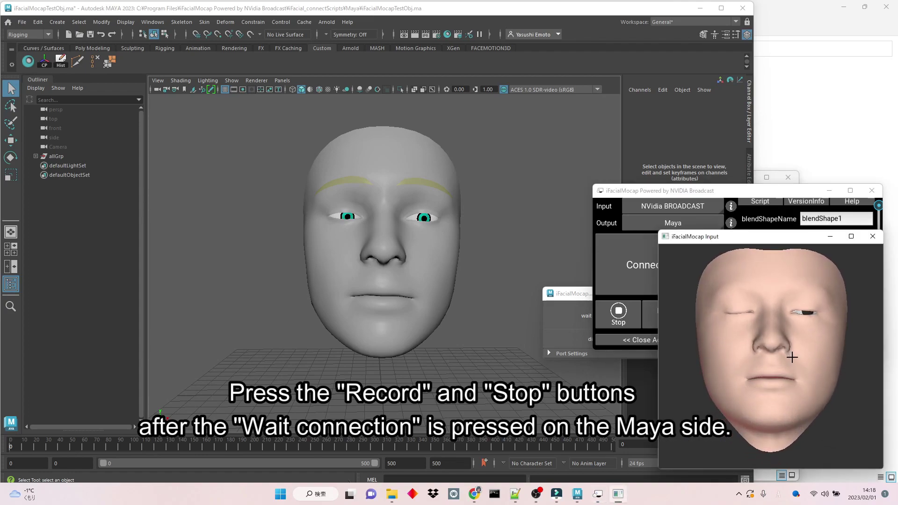
pyautogui.moveTo(766, 239); pyautogui.dragTo(768, 32)
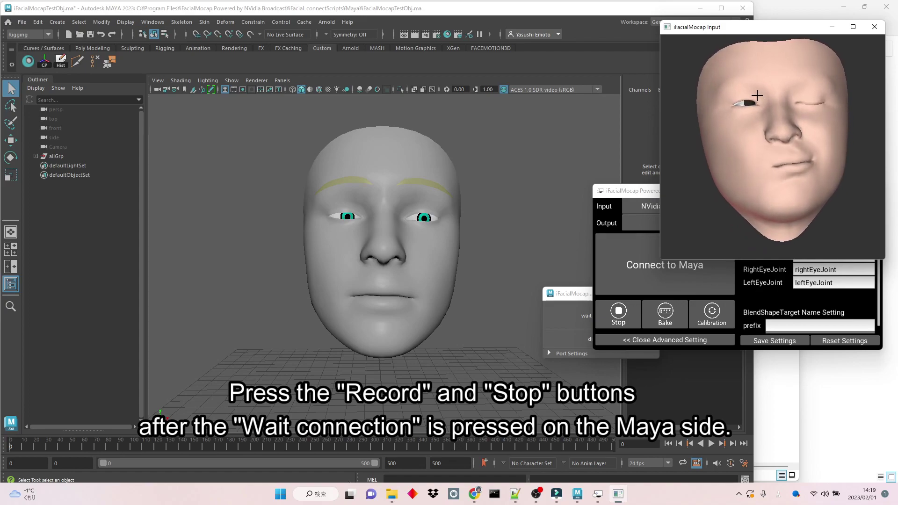
pyautogui.click(624, 324)
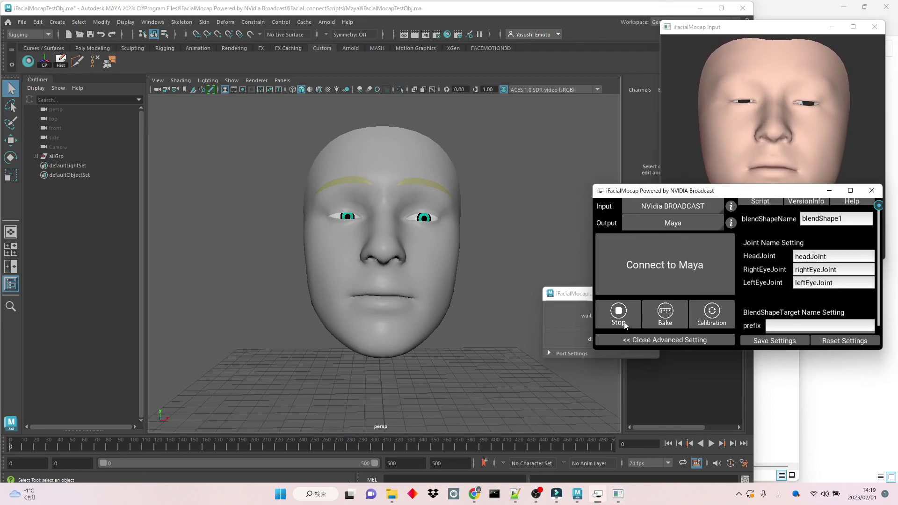
pyautogui.click(625, 324)
pyautogui.click(760, 305)
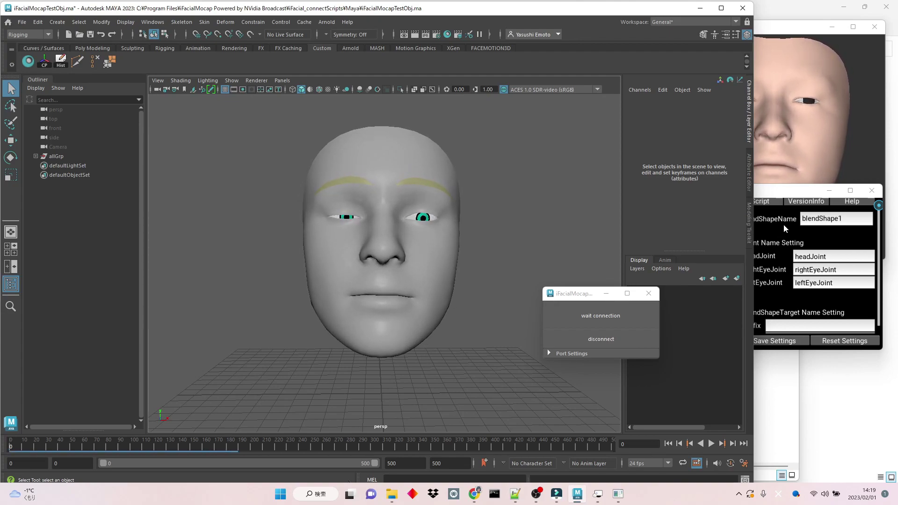
# Select the avatar's face mesh, show its blendShape1 channels and play back the keyframed facial animation.
pyautogui.moveTo(780, 194); pyautogui.dragTo(761, 208)
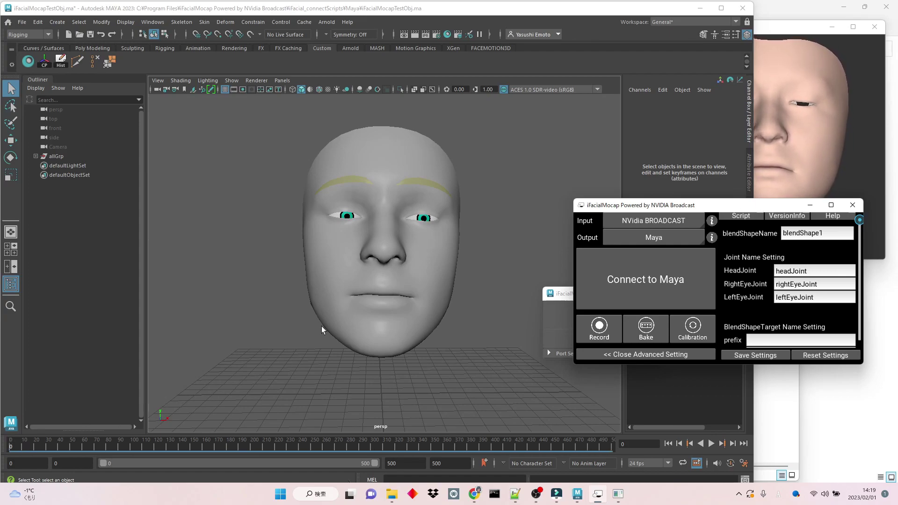
pyautogui.click(382, 280)
pyautogui.click(652, 214)
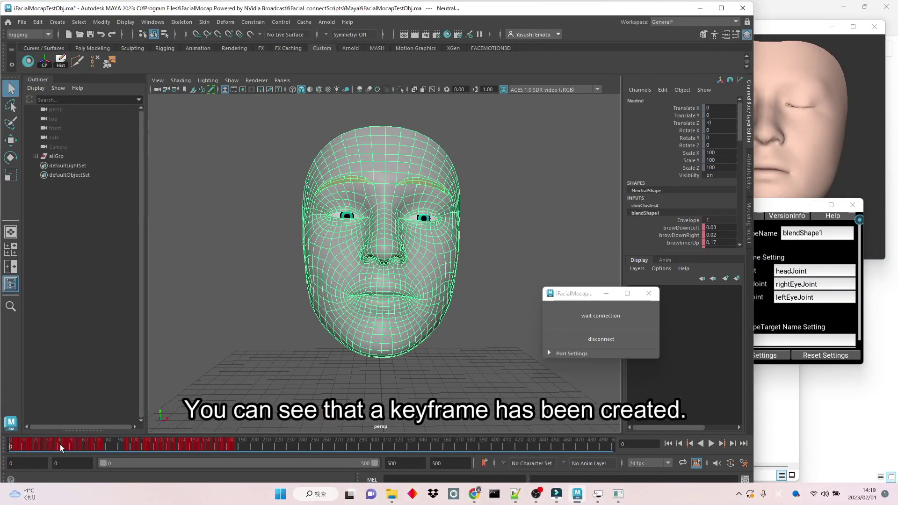
pyautogui.hotkey('alt', 'v')
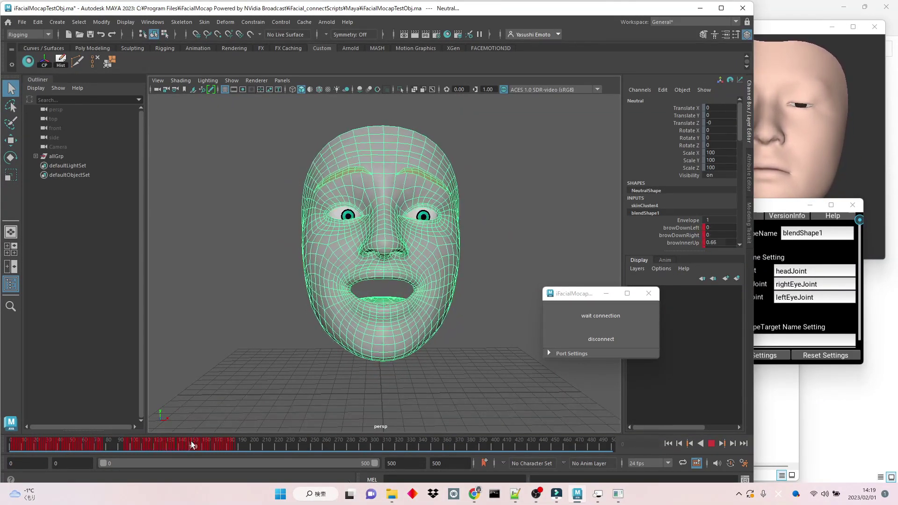
pyautogui.click(284, 371)
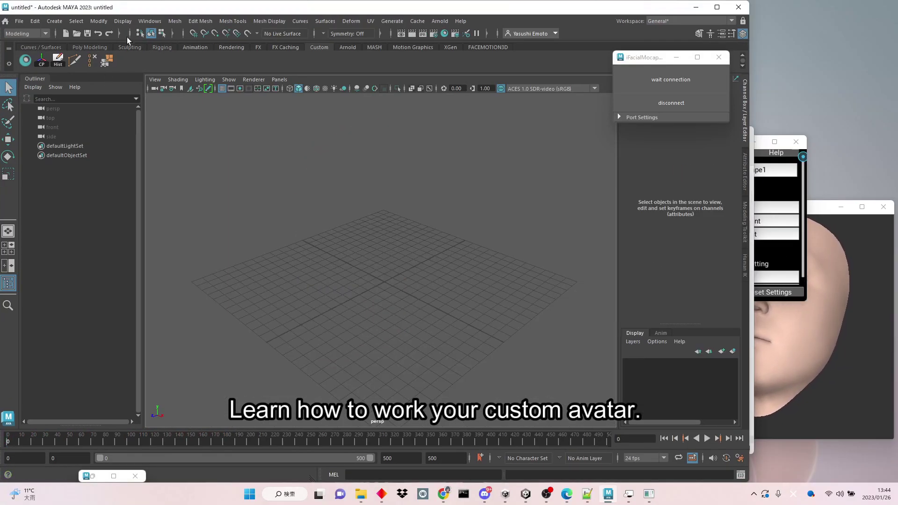
# Create a polygon cube at the origin and scale it up uniformly to about 8.3.
pyautogui.click(55, 21)
pyautogui.moveTo(122, 56)
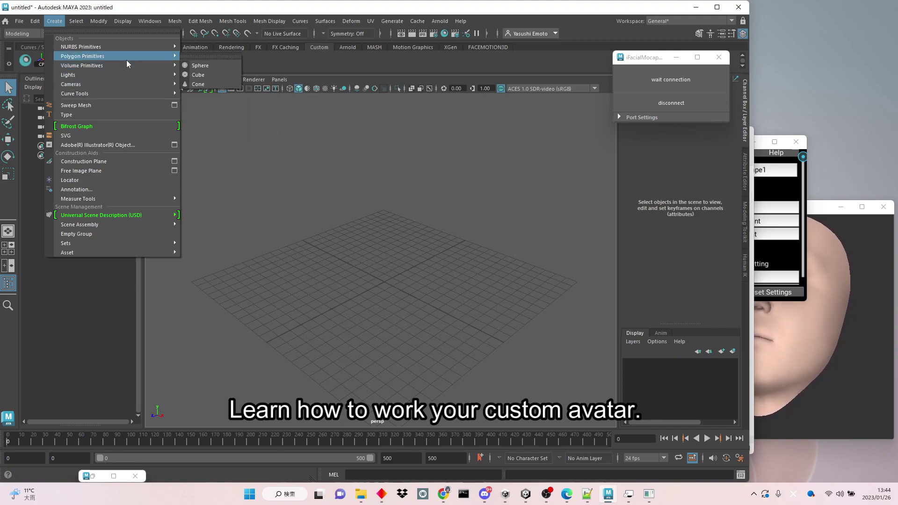
pyautogui.click(239, 66)
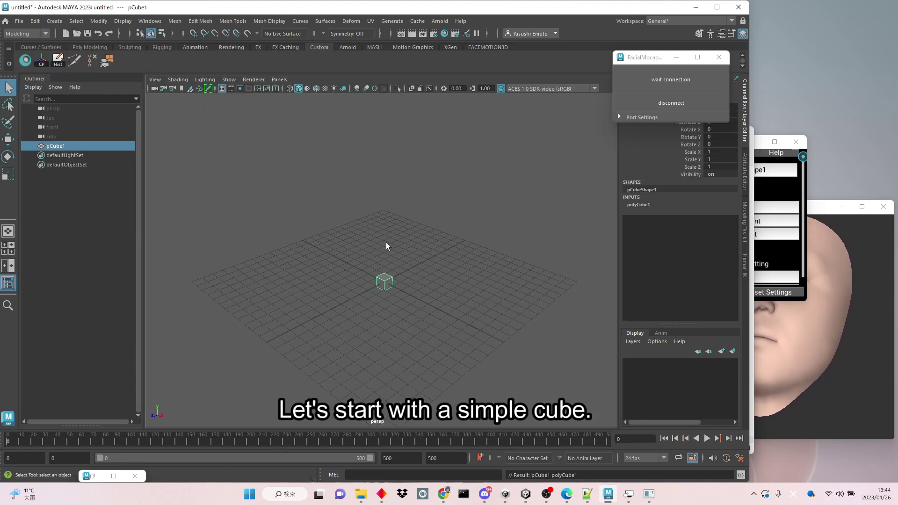
pyautogui.keyDown('alt'); pyautogui.moveTo(387, 246); pyautogui.dragTo(463, 297); pyautogui.keyUp('alt')
pyautogui.press('r')
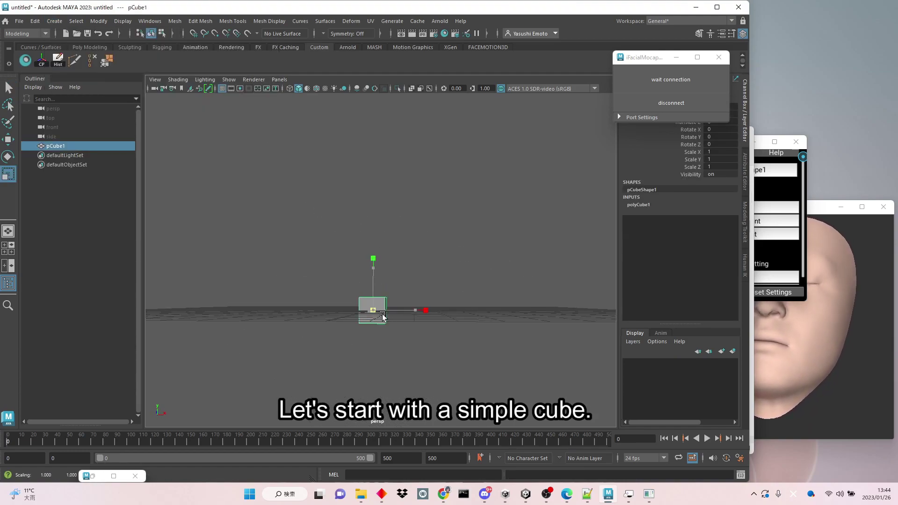
pyautogui.moveTo(400, 314); pyautogui.dragTo(444, 359, button='middle')
pyautogui.keyDown('alt'); pyautogui.moveTo(444, 359); pyautogui.dragTo(449, 380); pyautogui.keyUp('alt')
pyautogui.keyDown('alt'); pyautogui.moveTo(449, 381); pyautogui.dragTo(378, 301, button='right'); pyautogui.keyUp('alt')
pyautogui.moveTo(378, 300); pyautogui.dragTo(395, 305, button='middle')
# Move the cube to about X -4.8, Y 3.1, and place a duplicate beside it at about X 7.8.
pyautogui.press('w')
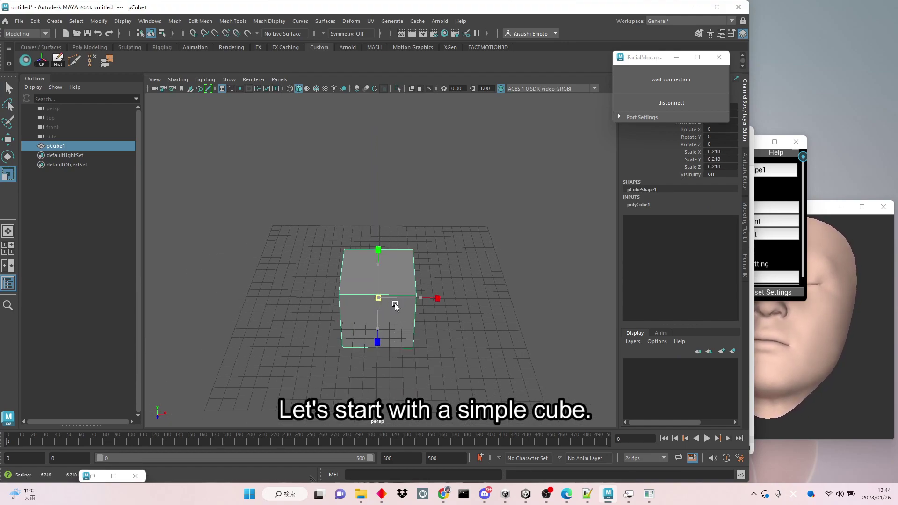
pyautogui.moveTo(421, 281); pyautogui.dragTo(425, 231)
pyautogui.hotkey('ctrl', 'd')
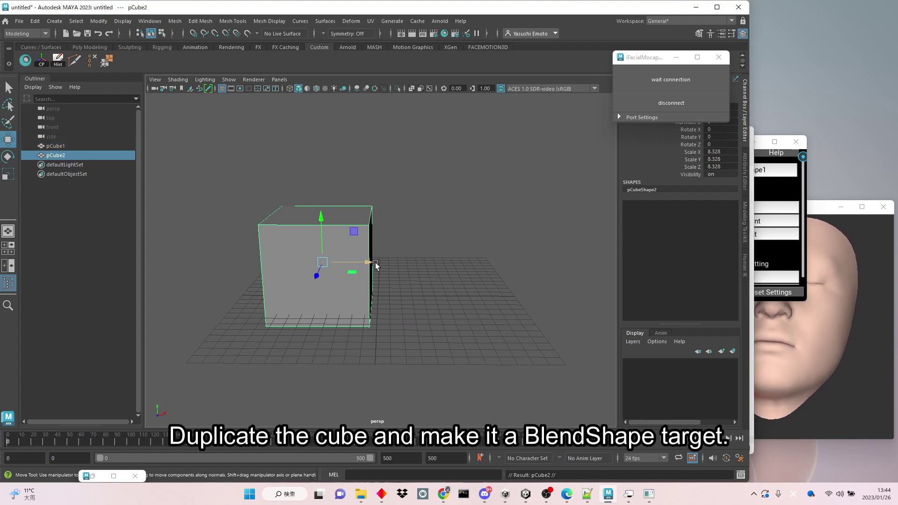
pyautogui.moveTo(374, 265); pyautogui.dragTo(502, 273)
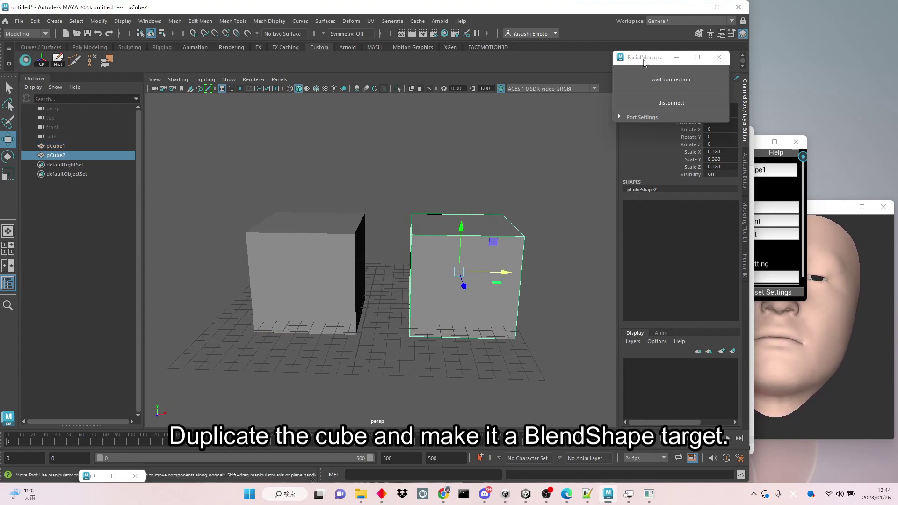
pyautogui.moveTo(644, 62); pyautogui.dragTo(670, 269)
# Pull the four bottom vertices of the duplicated cube straight down below the grid and return to object mode.
pyautogui.moveTo(270, 220)
pyautogui.keyDown('alt'); pyautogui.mouseDown()
pyautogui.moveTo(295, 229)
pyautogui.moveTo(282, 214)
pyautogui.mouseUp(); pyautogui.keyUp('alt')
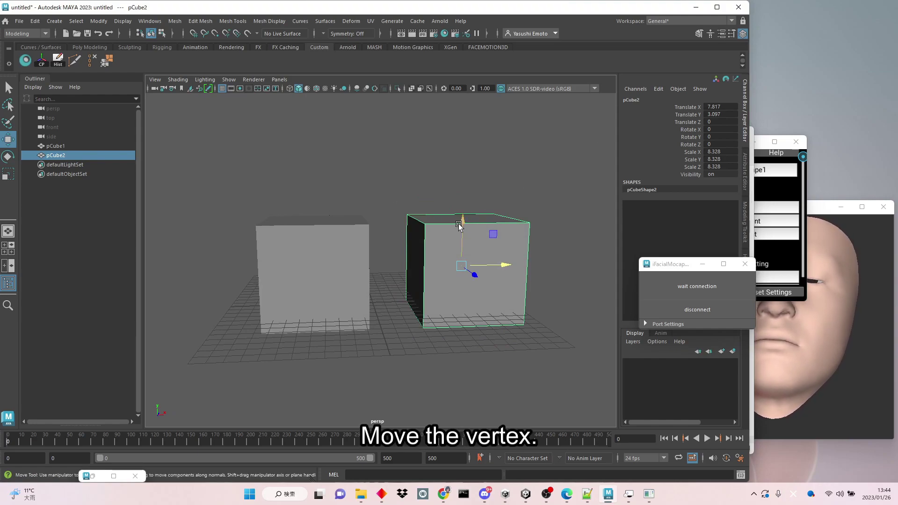
pyautogui.moveTo(460, 223); pyautogui.dragTo(412, 220, button='right')
pyautogui.moveTo(398, 253); pyautogui.dragTo(569, 386)
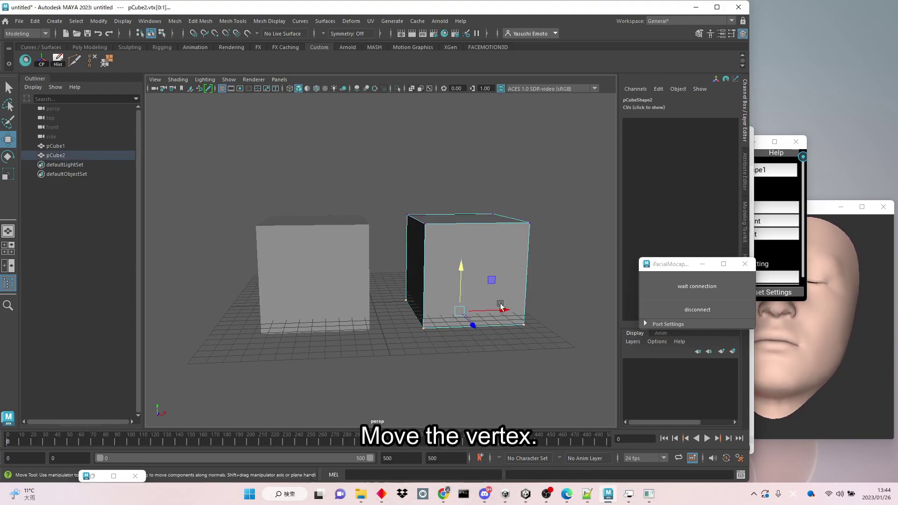
pyautogui.moveTo(461, 299); pyautogui.dragTo(461, 360)
pyautogui.moveTo(476, 257); pyautogui.dragTo(522, 203, button='right')
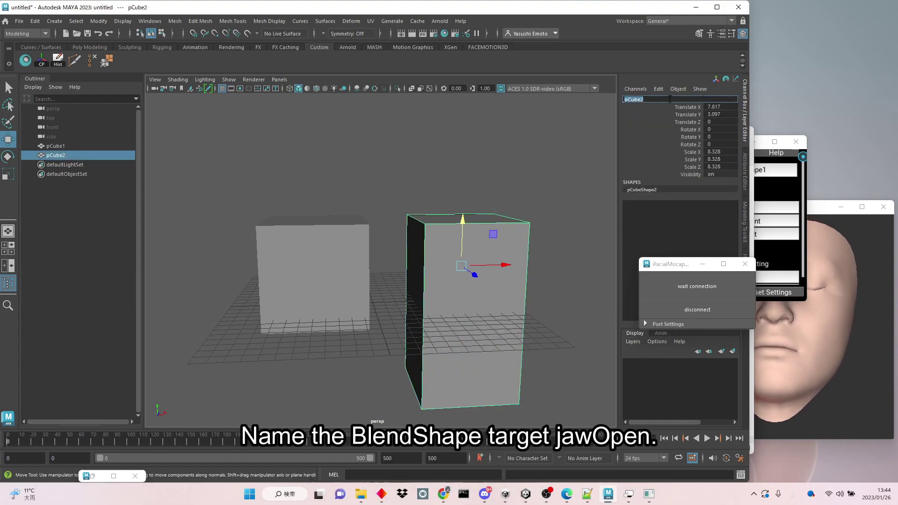
# Rename the stretched duplicate cube to jawOpen.
pyautogui.write('jawOpe')
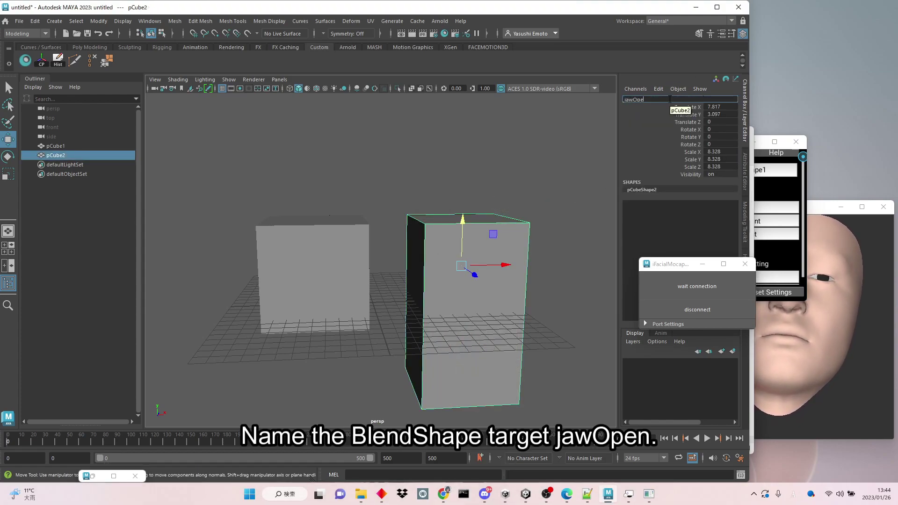
pyautogui.write('n')
pyautogui.press('Return')
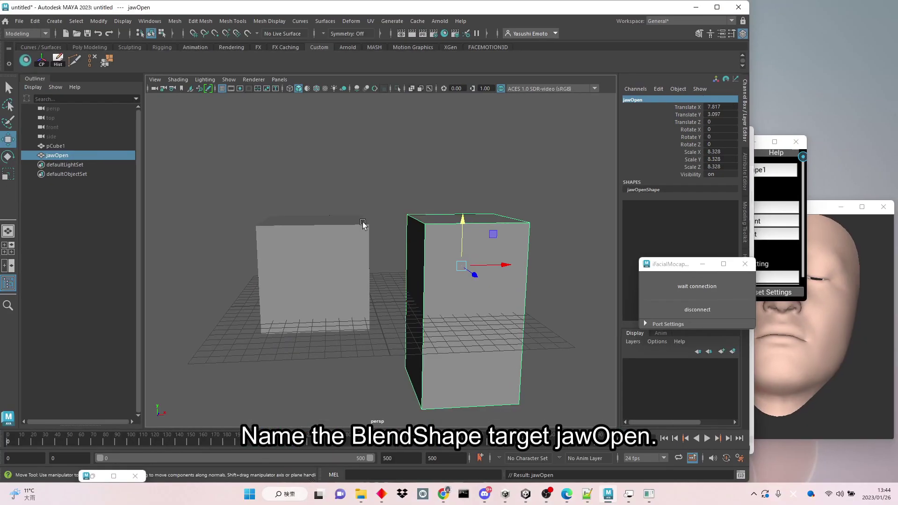
# Create a Blend Shape deformer with jawOpen as the target and the original cube pCube1 as the base.
pyautogui.keyDown('alt'); pyautogui.moveTo(69, 351); pyautogui.dragTo(274, 372); pyautogui.keyUp('alt')
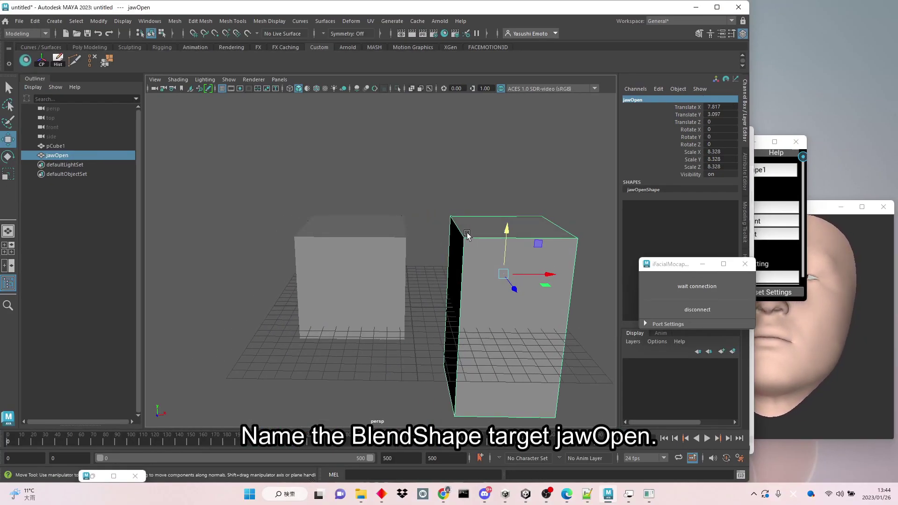
pyautogui.keyDown('shift'); pyautogui.click(312, 228); pyautogui.keyUp('shift')
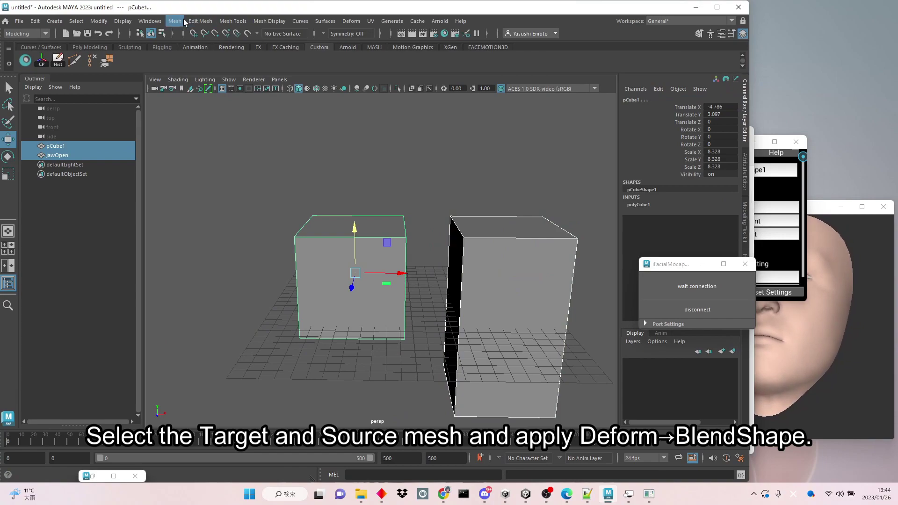
pyautogui.click(19, 34)
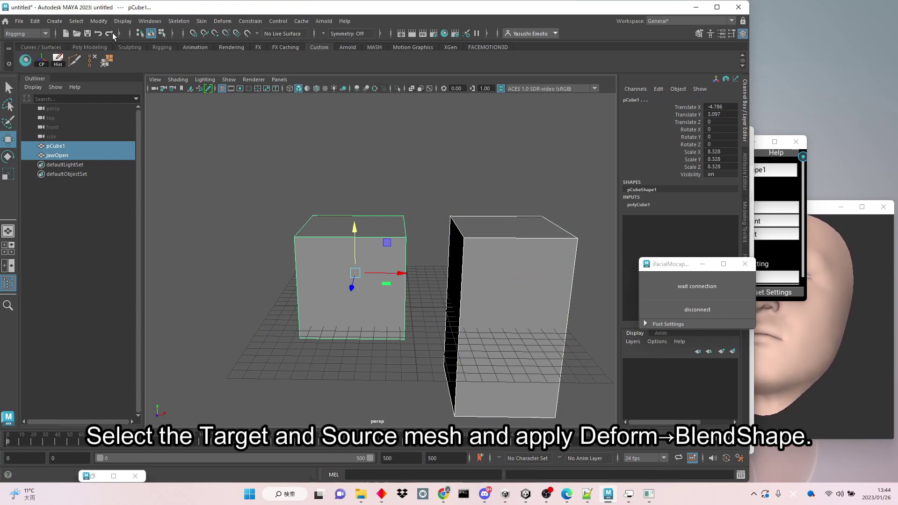
pyautogui.click(224, 21)
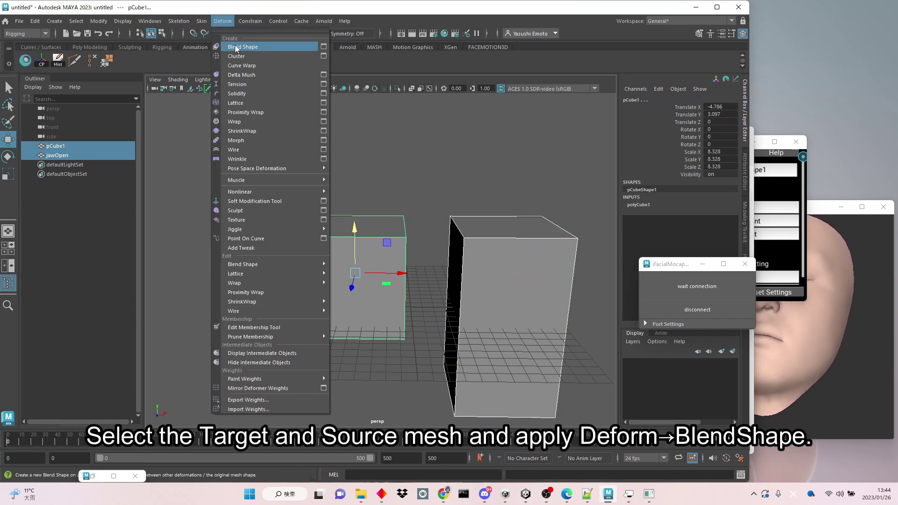
pyautogui.click(235, 47)
# Examine the original cube's blendShape1 inputs and try out the jawOpen target's effect on the mesh.
pyautogui.moveTo(506, 244)
pyautogui.keyDown('alt'); pyautogui.mouseDown()
pyautogui.moveTo(468, 252)
pyautogui.moveTo(507, 245)
pyautogui.mouseUp(); pyautogui.keyUp('alt')
pyautogui.click(447, 234)
pyautogui.keyDown('alt'); pyautogui.moveTo(447, 234); pyautogui.dragTo(399, 234); pyautogui.keyUp('alt')
pyautogui.click(395, 241)
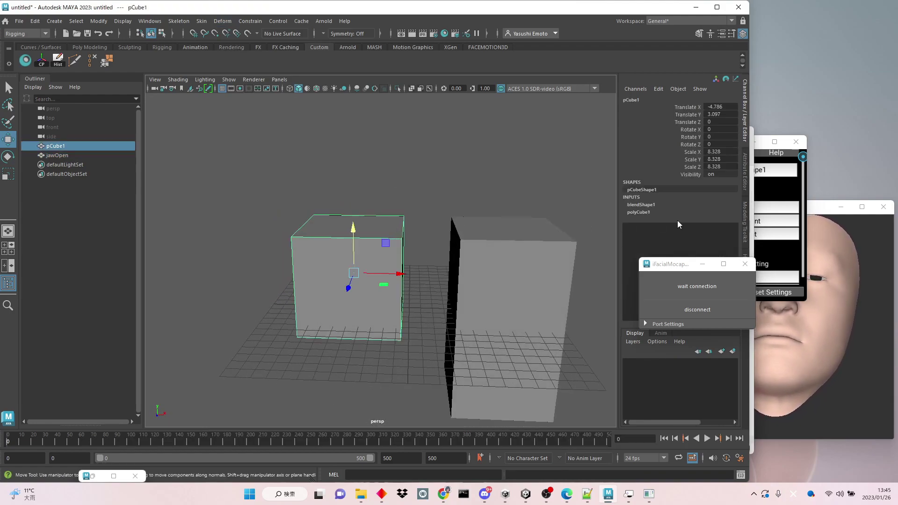
pyautogui.click(661, 212)
pyautogui.click(661, 206)
pyautogui.click(667, 218)
pyautogui.moveTo(493, 212)
pyautogui.mouseDown(button='middle')
pyautogui.moveTo(535, 208)
pyautogui.moveTo(494, 212)
pyautogui.mouseUp(button='middle')
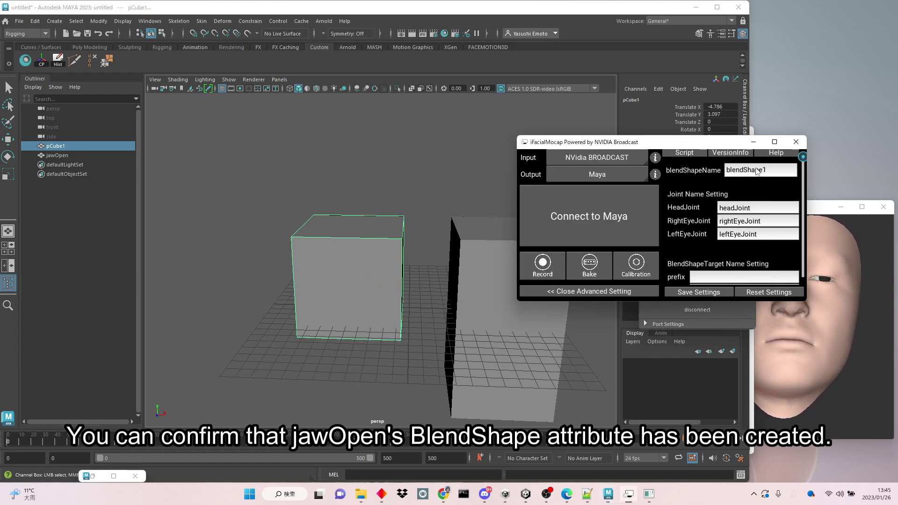
# Rename the original cube's blend shape node to blendShape_jawOpen.
pyautogui.click(763, 142)
pyautogui.moveTo(716, 146); pyautogui.dragTo(789, 248)
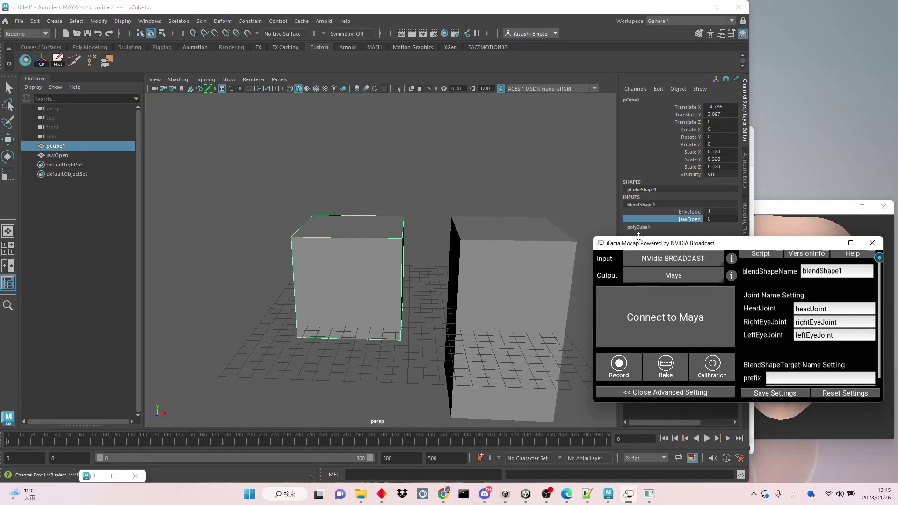
pyautogui.click(639, 235)
pyautogui.keyDown('alt'); pyautogui.moveTo(538, 215); pyautogui.dragTo(472, 185); pyautogui.keyUp('alt')
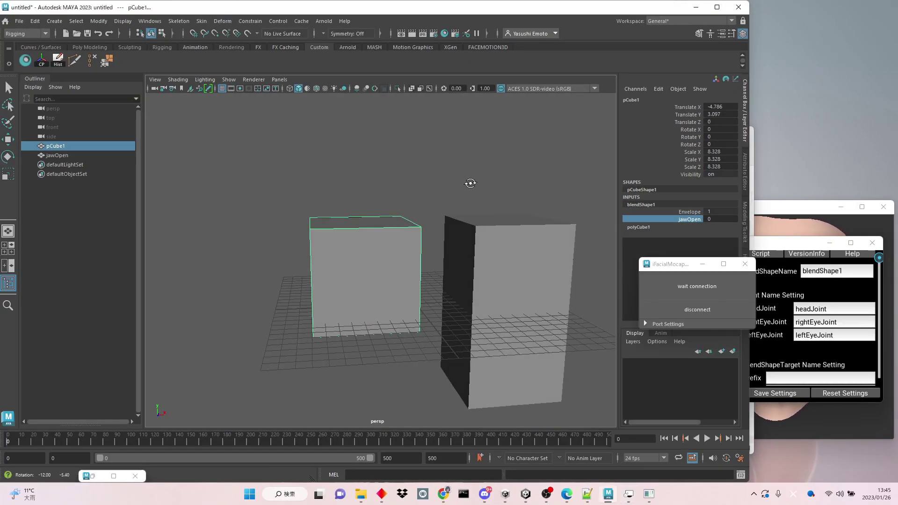
pyautogui.click(512, 194)
pyautogui.click(355, 264)
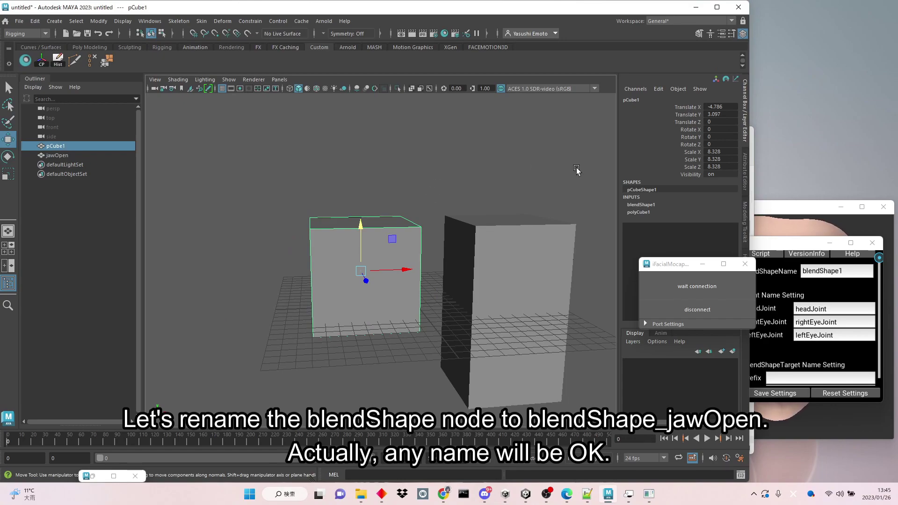
pyautogui.click(642, 205)
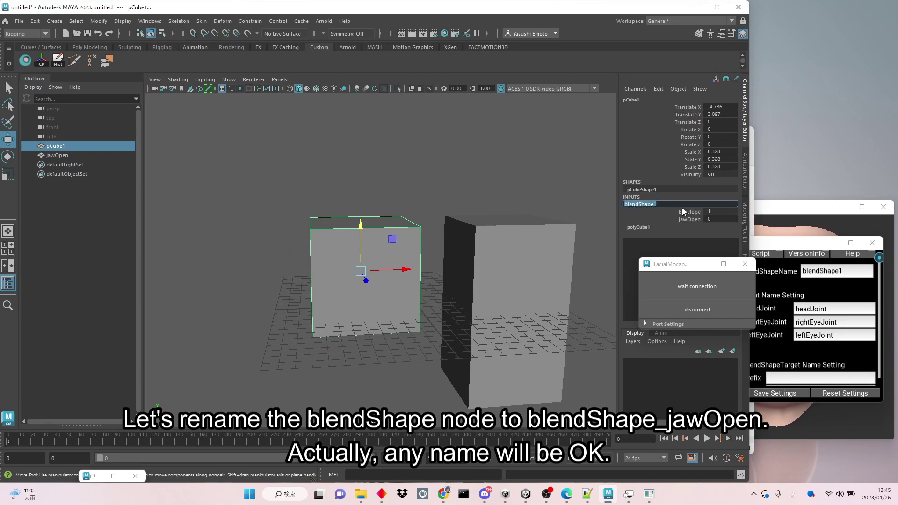
pyautogui.press('Right')
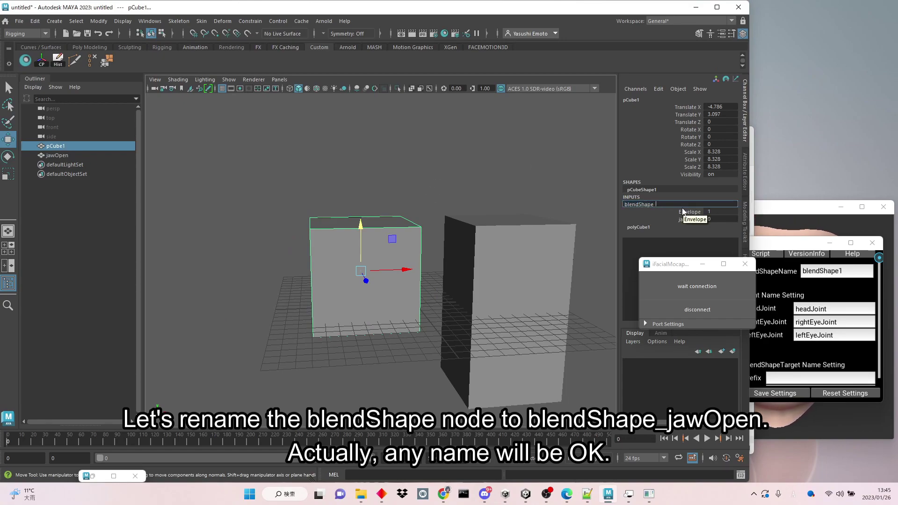
pyautogui.write('_jawOpen')
pyautogui.press('Return')
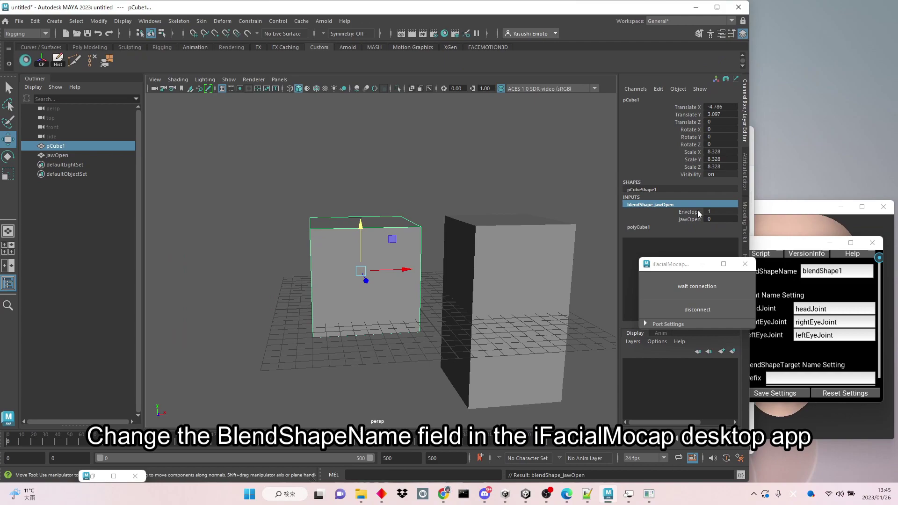
# Set the blendShapeName in iFacialMocap to blendShape_jawOpen and return to Maya.
pyautogui.click(839, 277)
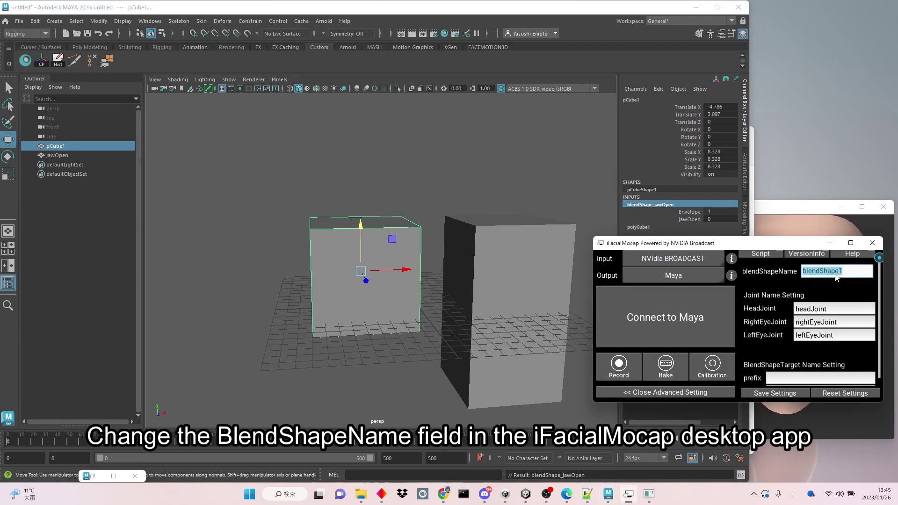
pyautogui.write('blendShape_jawOpen')
pyautogui.hotkey('alt', 'Tab')
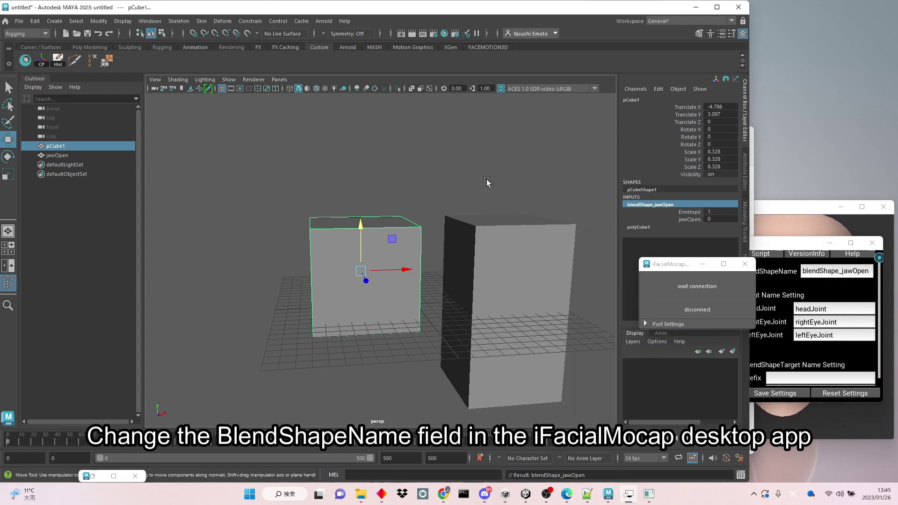
# Connect iFacialMocap to Maya so that the face capture streams onto the cube.
pyautogui.moveTo(683, 268); pyautogui.dragTo(683, 362)
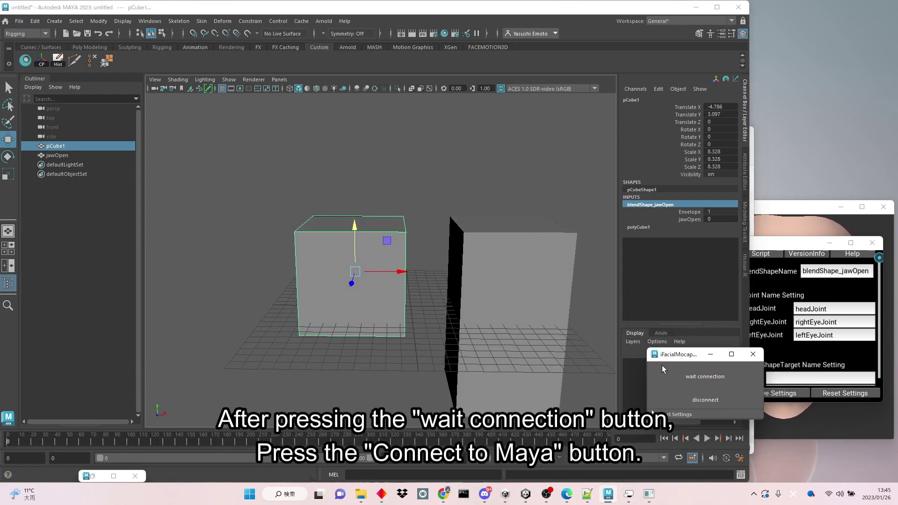
pyautogui.click(630, 497)
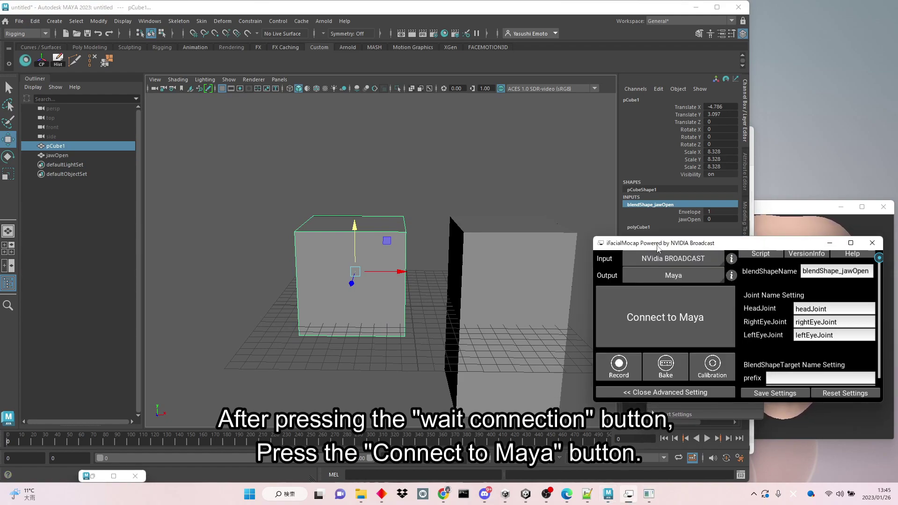
pyautogui.moveTo(657, 248); pyautogui.dragTo(670, 94)
pyautogui.click(691, 173)
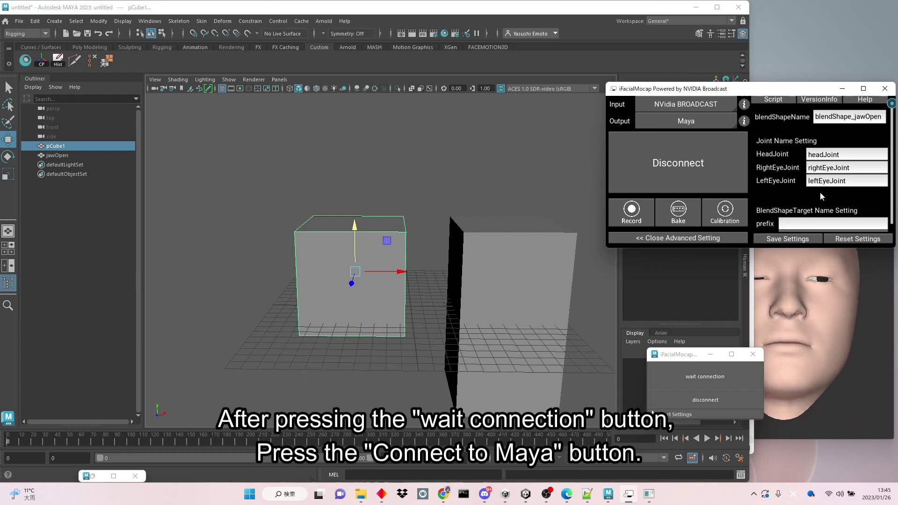
# Disconnect iFacialMocap from Maya and set its NVidia Input Display to Camera.
pyautogui.scroll(-5, 892, 122)
pyautogui.scroll(5, 892, 122)
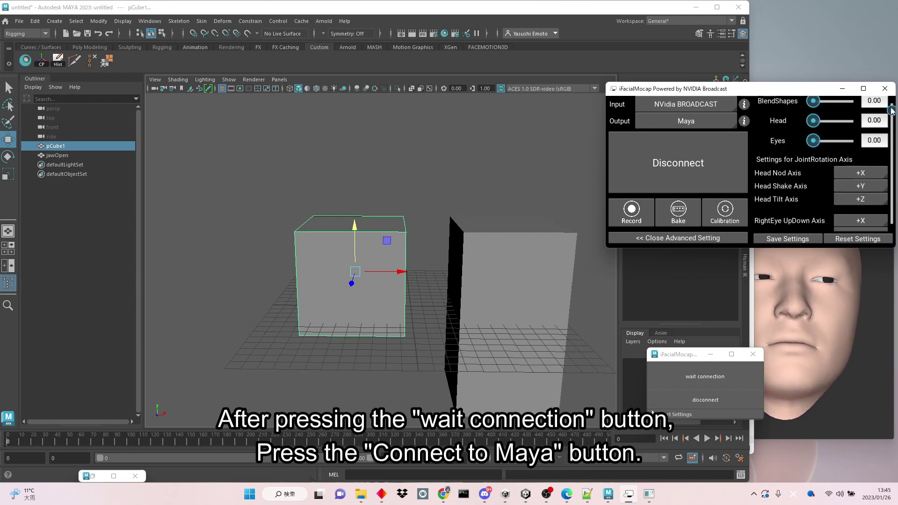
pyautogui.scroll(-2, 837, 159)
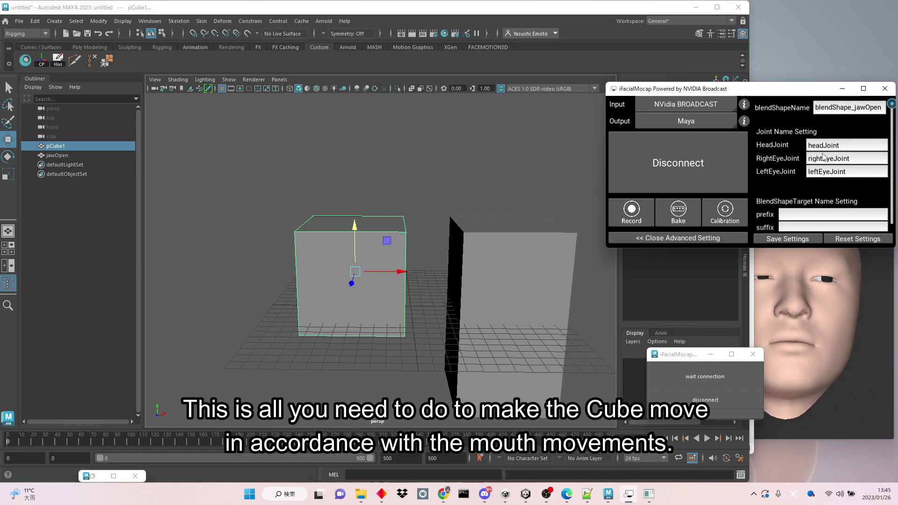
pyautogui.scroll(-3, 830, 188)
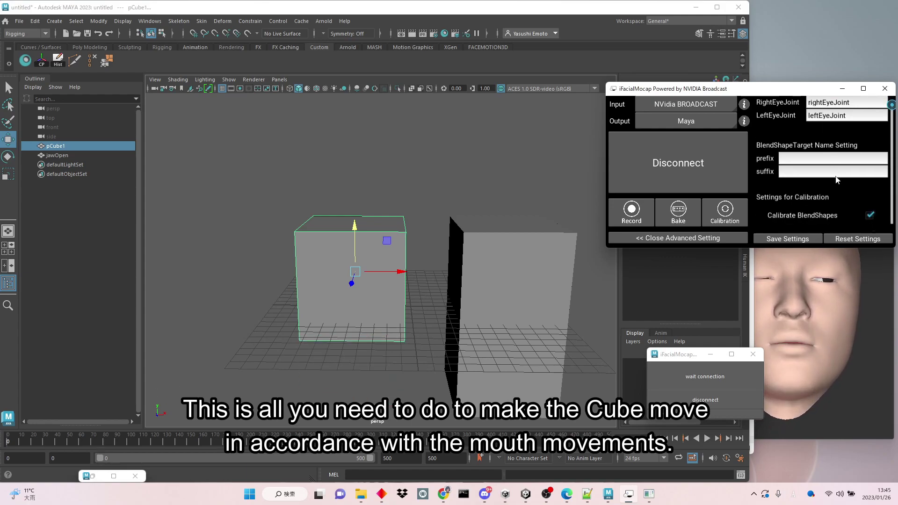
pyautogui.click(707, 179)
pyautogui.scroll(-5, 823, 162)
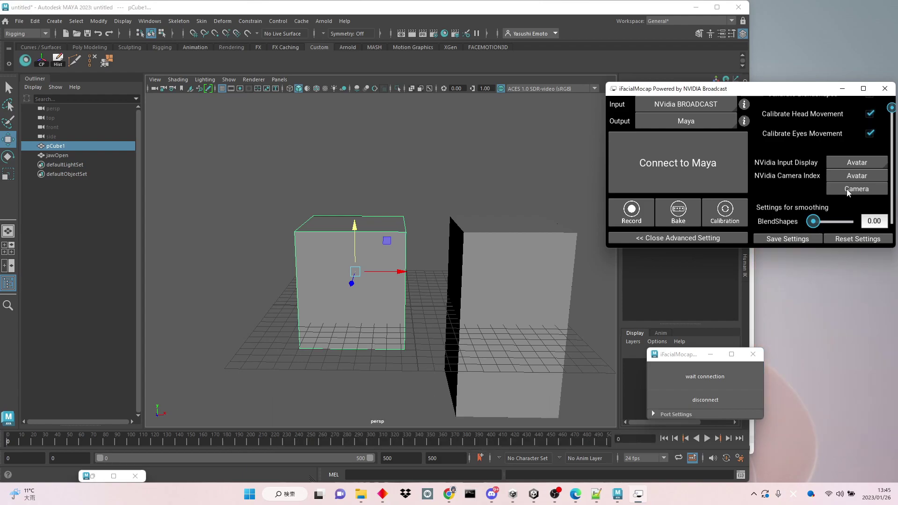
pyautogui.click(852, 190)
pyautogui.moveTo(734, 91); pyautogui.dragTo(734, 96)
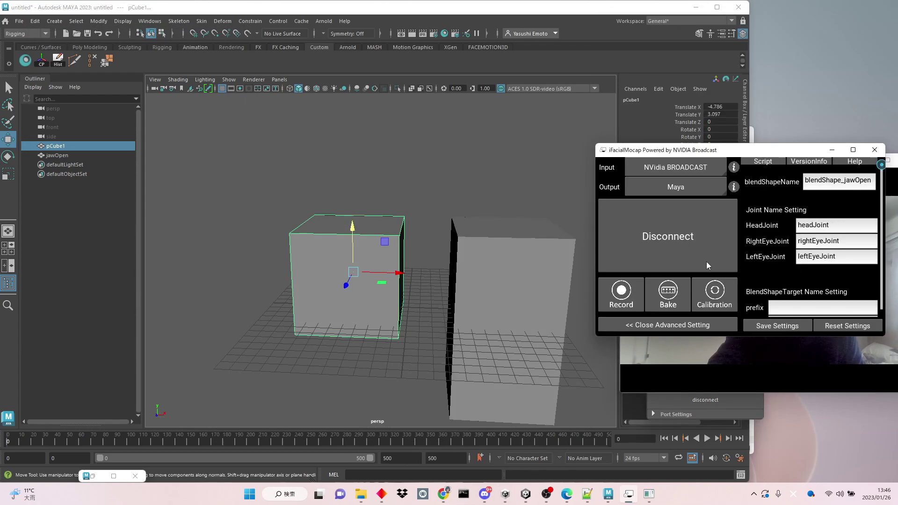
# Disconnect from Maya, set the HeadJoint name in iFacialMocap to pCube1 and reconnect.
pyautogui.click(706, 266)
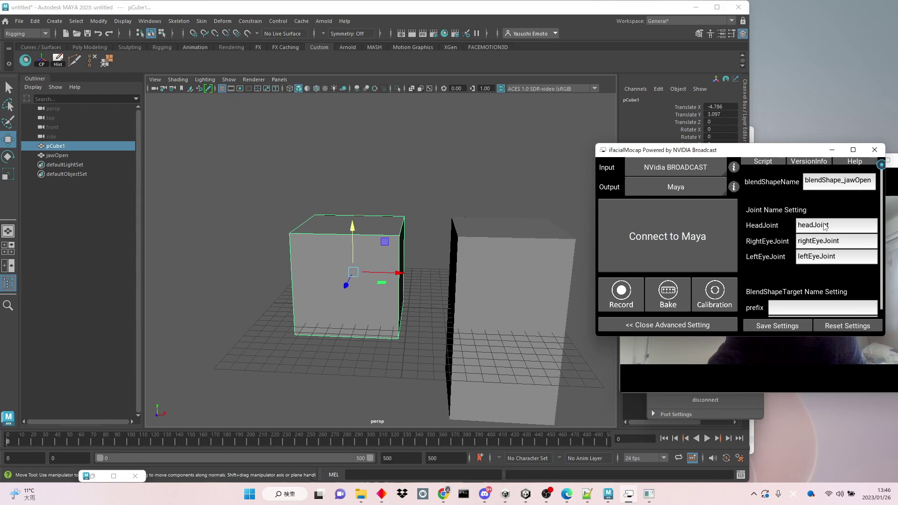
pyautogui.doubleClick(827, 227)
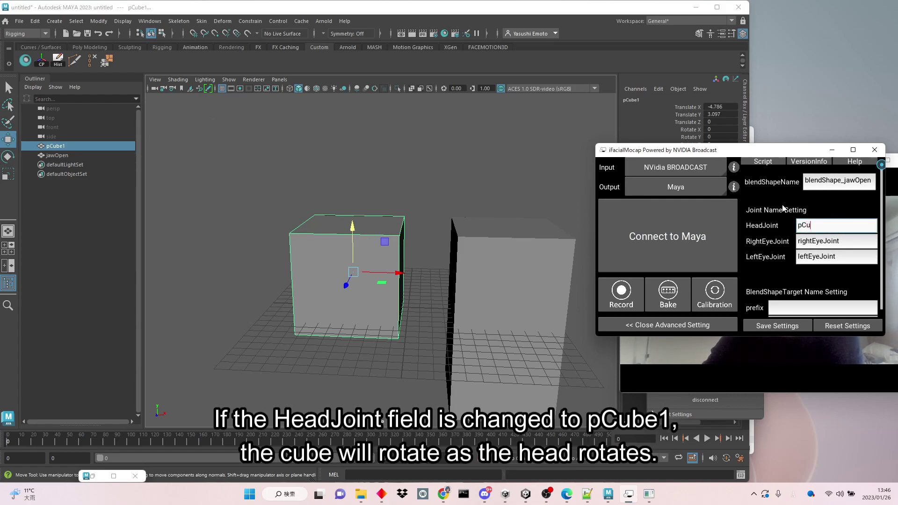
pyautogui.write('pCube1')
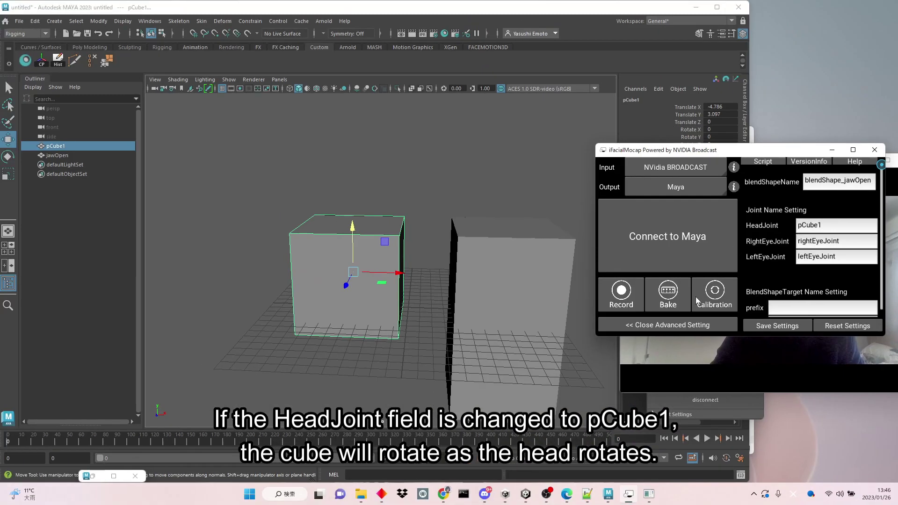
pyautogui.click(677, 242)
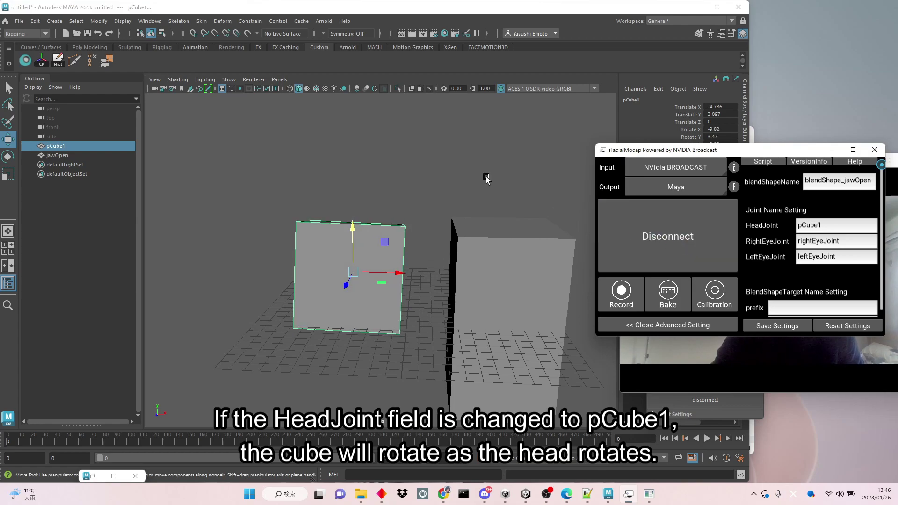